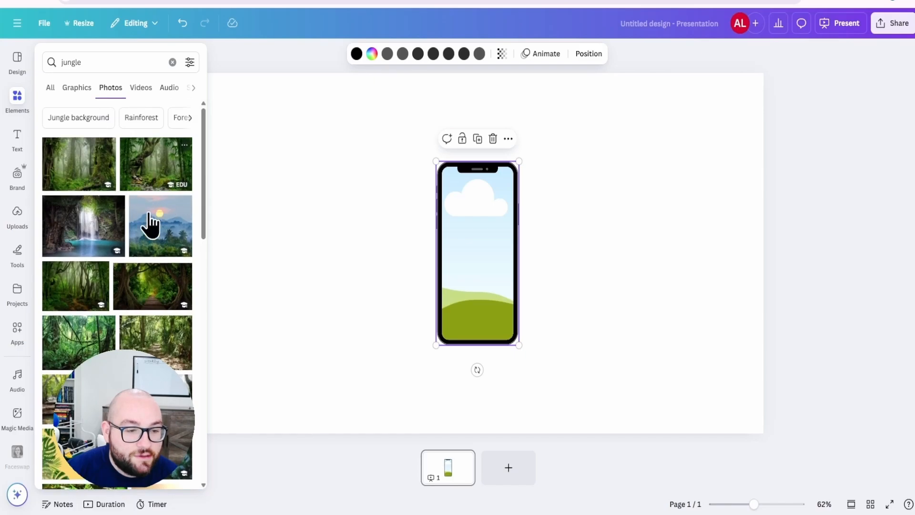
# Add the misty jungle photo with the mossy leaning tree and set it as the page background.
pyautogui.click(160, 177)
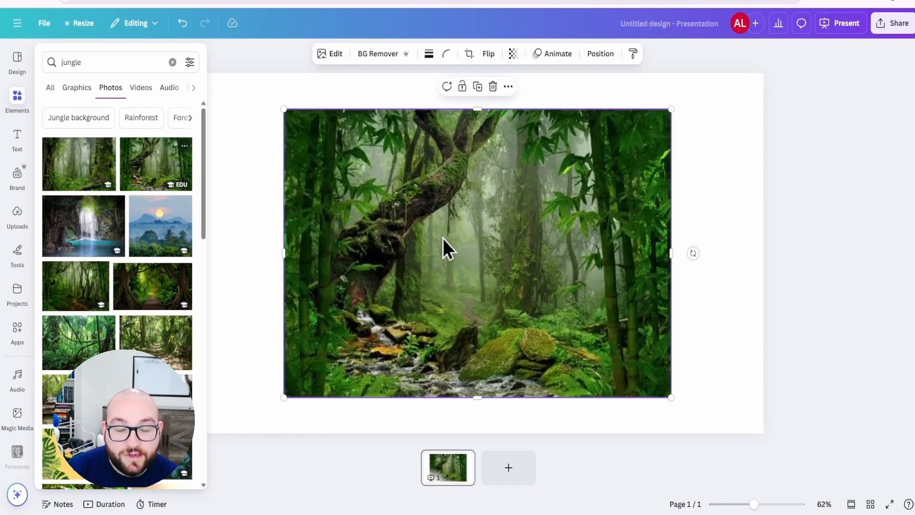
pyautogui.click(476, 266)
pyautogui.rightClick(469, 271)
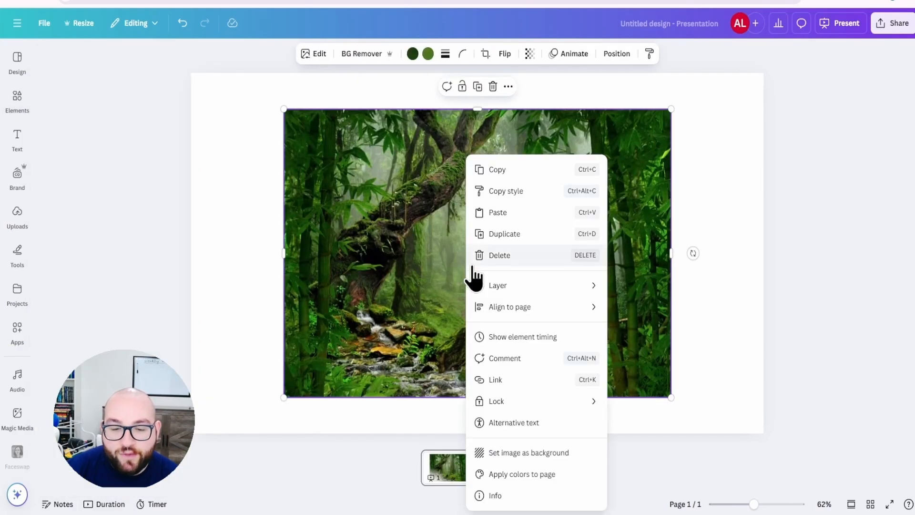
pyautogui.click(534, 454)
# Search the photos for leopard and place the roaring leopard photo inside the phone frame.
pyautogui.click(18, 108)
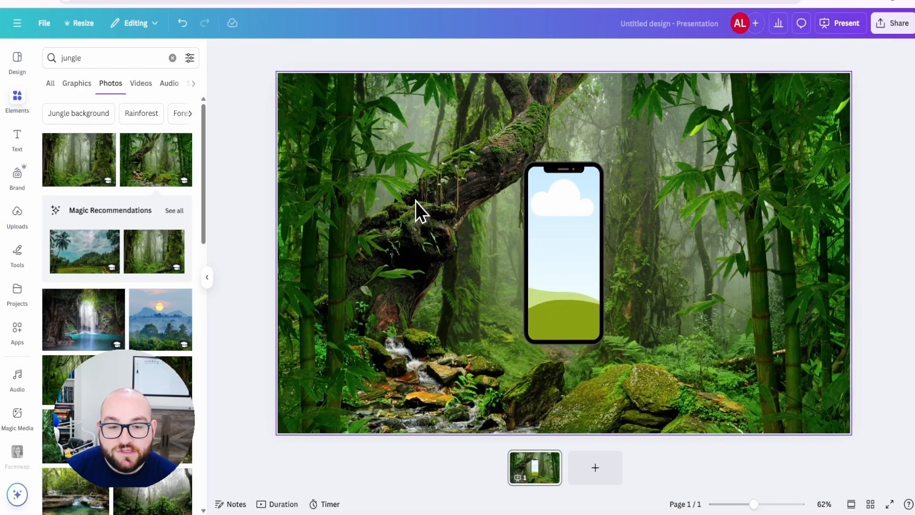
pyautogui.click(112, 60)
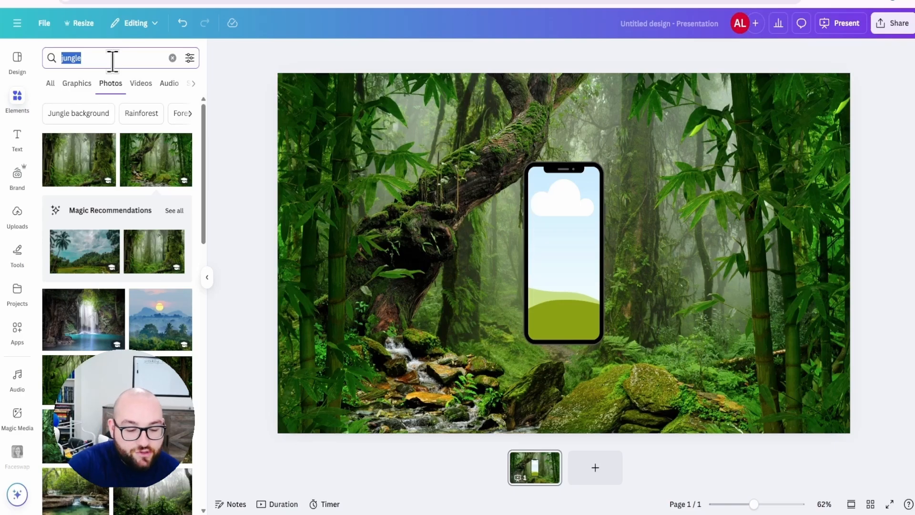
pyautogui.write('leopard')
pyautogui.press('Return')
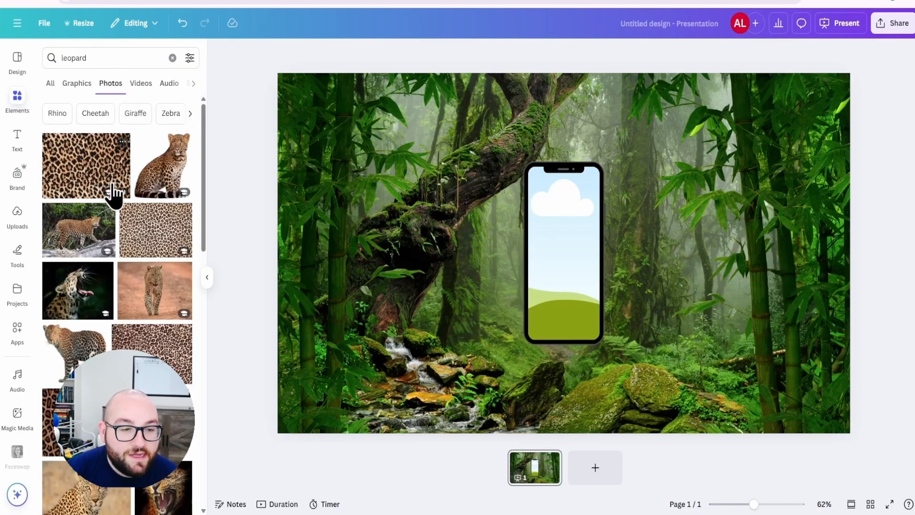
pyautogui.scroll(-1, 93, 302)
pyautogui.scroll(-2, 93, 302)
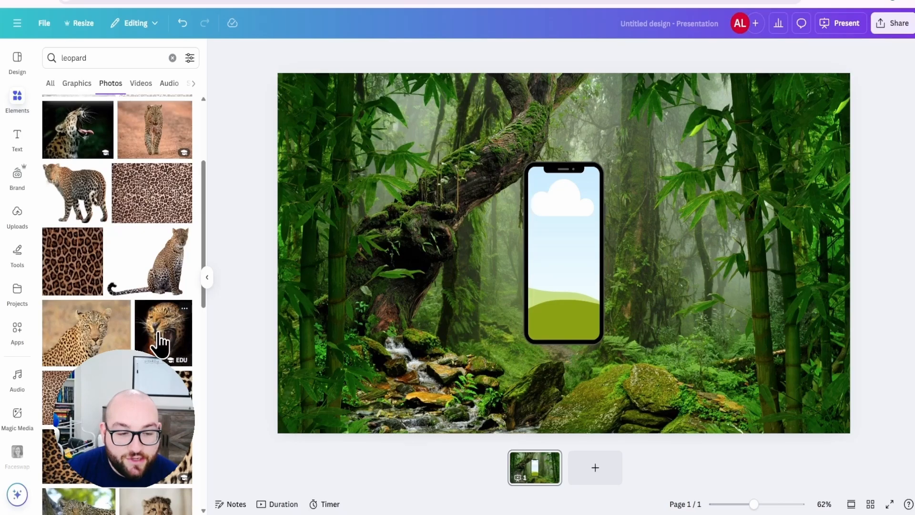
pyautogui.moveTo(160, 341); pyautogui.dragTo(555, 254)
# Try to shrink the leopard photo within the phone frame's crop.
pyautogui.doubleClick(567, 263)
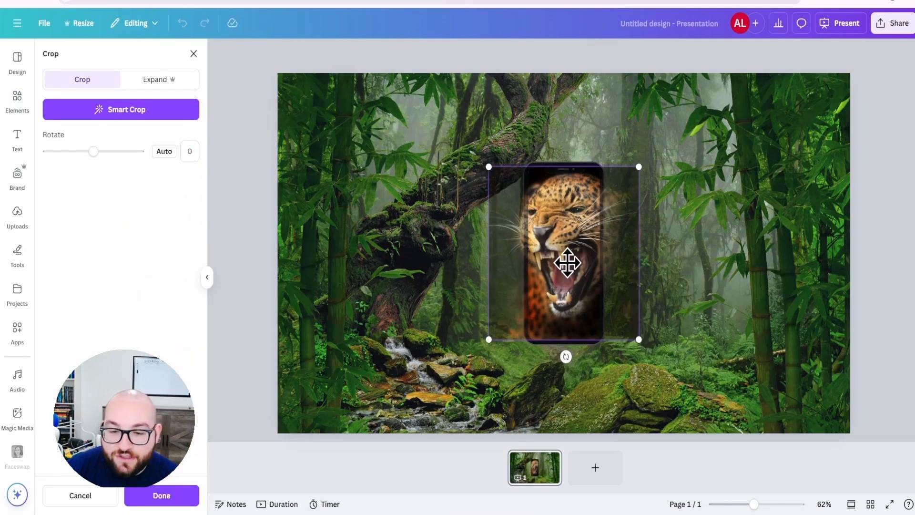
pyautogui.moveTo(639, 340); pyautogui.dragTo(573, 308)
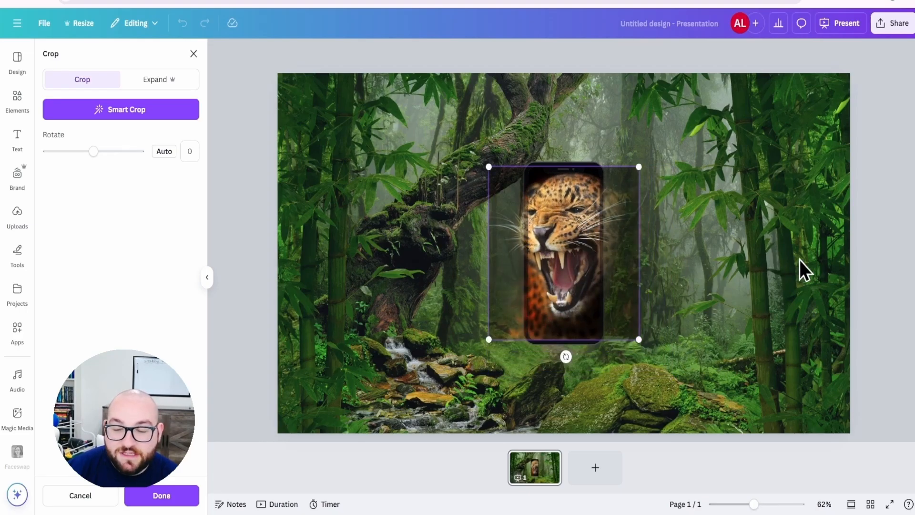
pyautogui.click(864, 250)
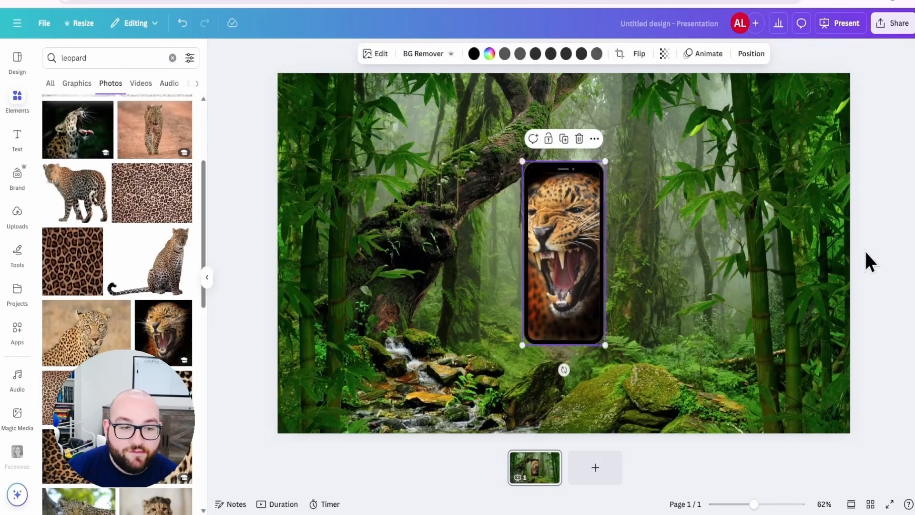
# Add a separate copy of the roaring leopard photo, scale it down and crop both of its sides.
pyautogui.click(164, 337)
pyautogui.moveTo(692, 372); pyautogui.dragTo(499, 290)
pyautogui.moveTo(516, 189); pyautogui.dragTo(504, 189)
pyautogui.moveTo(361, 193); pyautogui.dragTo(386, 193)
# Remove the background of the separate leopard photo and position the cutout over the phone, undoing any placement into the frame.
pyautogui.click(456, 53)
pyautogui.moveTo(448, 152); pyautogui.dragTo(598, 222)
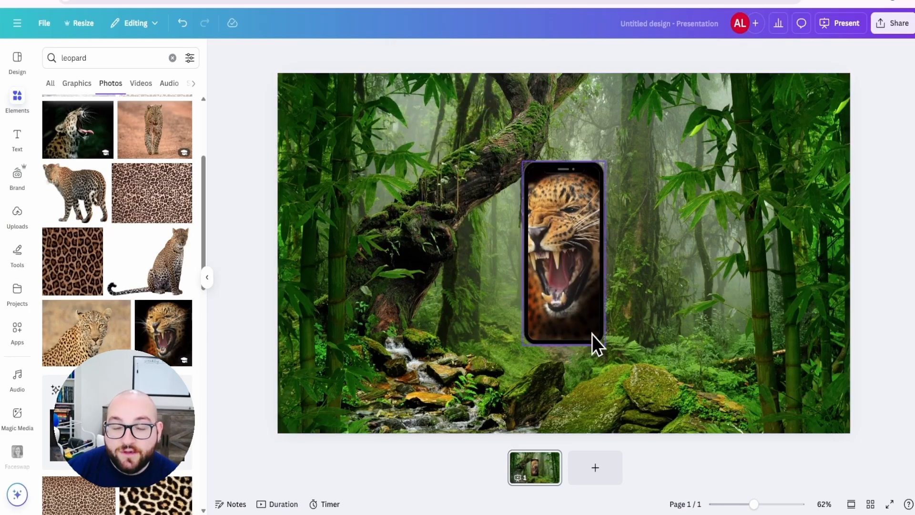
pyautogui.scroll(1, 595, 343)
pyautogui.hotkey('ctrl', 'z')
pyautogui.click(514, 259)
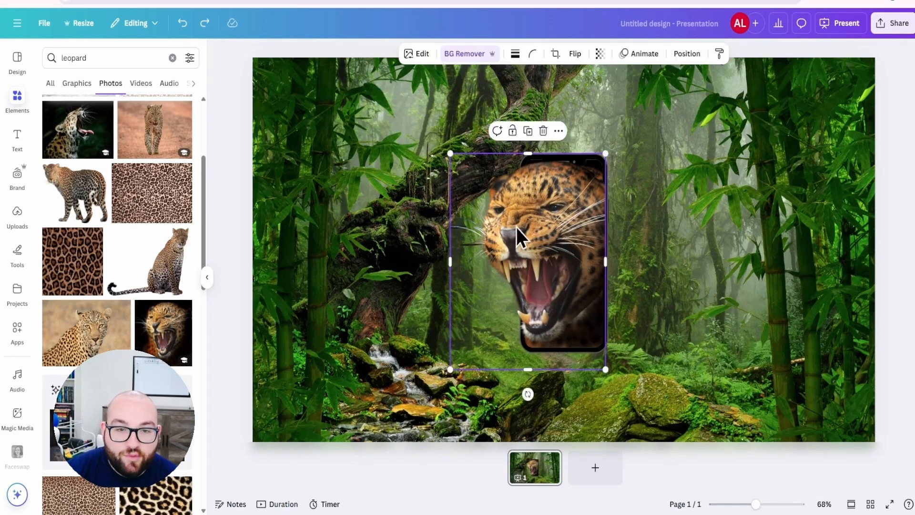
# Auto-adjust the whole leopard cutout image and deselect it.
pyautogui.click(85, 138)
pyautogui.click(103, 132)
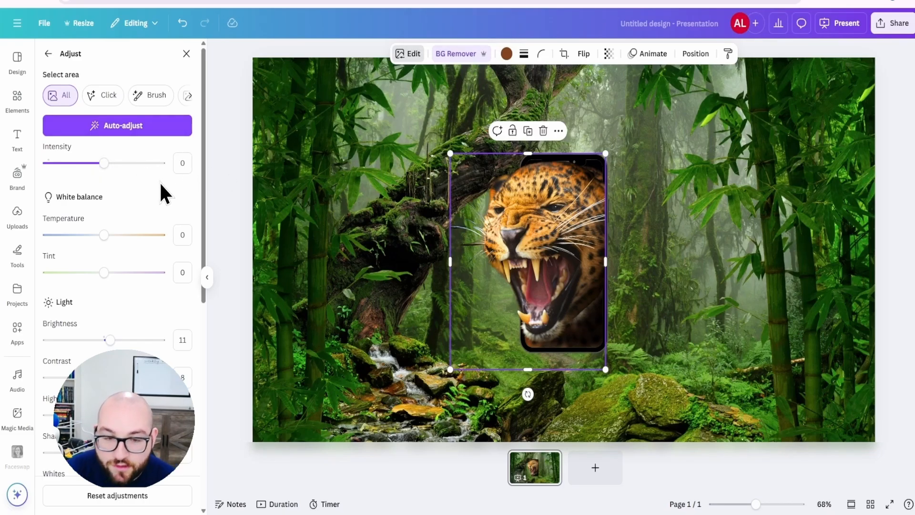
pyautogui.click(897, 331)
pyautogui.click(223, 313)
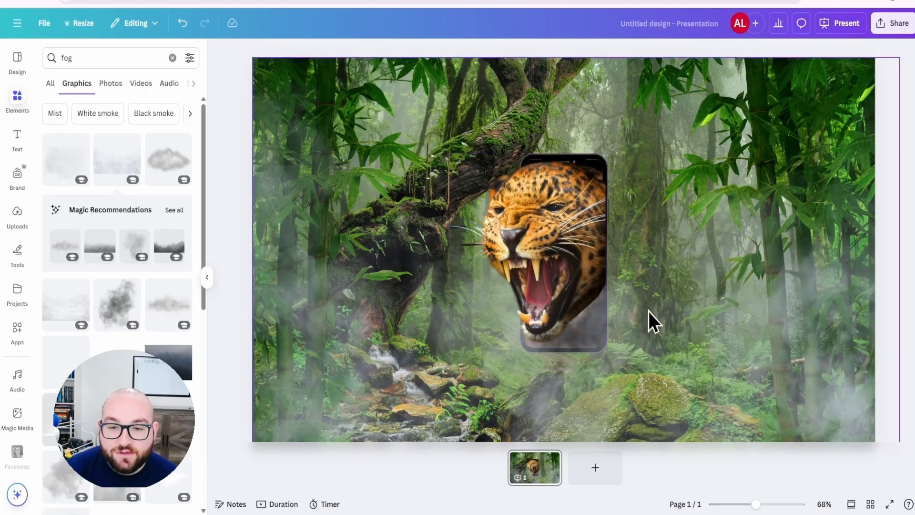
# Add a blank second page and browse the available presentation templates for it.
pyautogui.hotkey('ctrl', 'Return')
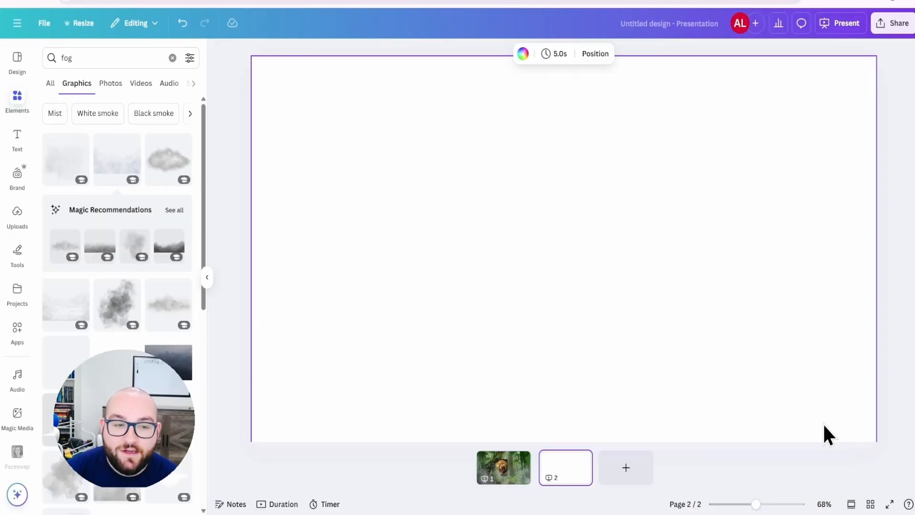
pyautogui.click(232, 255)
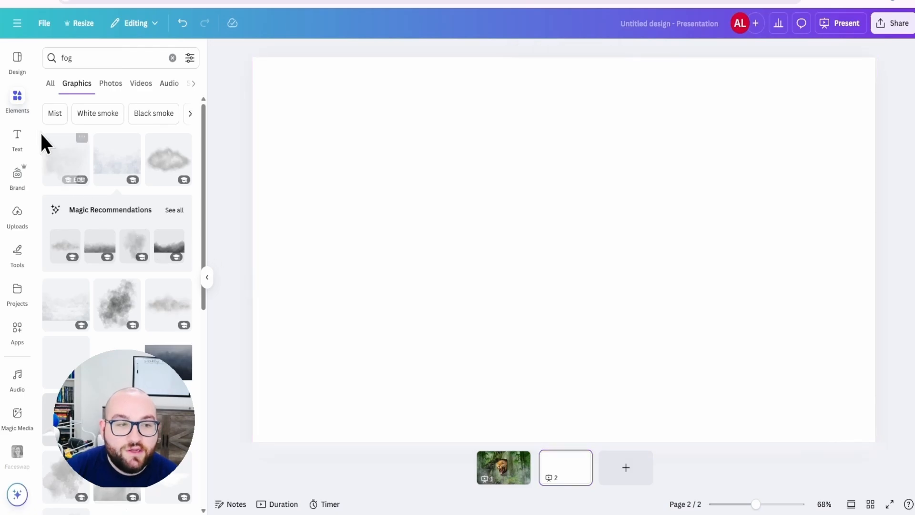
pyautogui.click(17, 71)
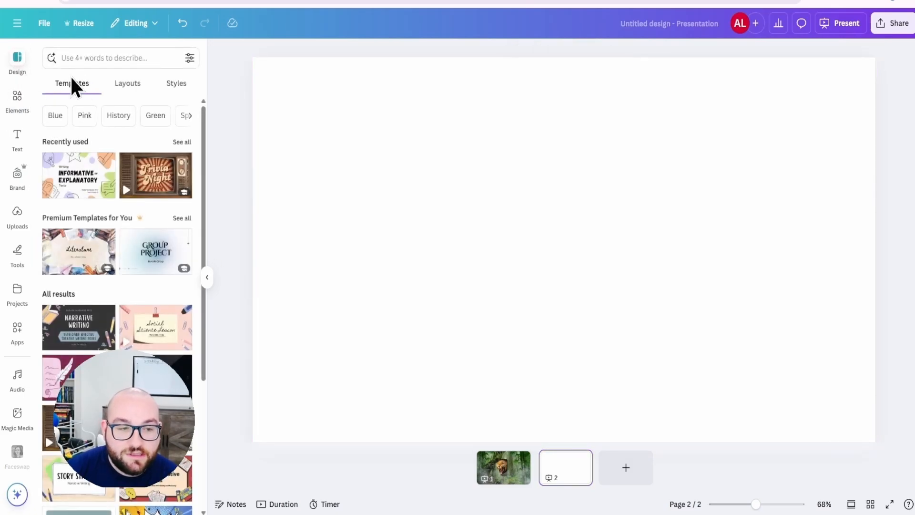
pyautogui.scroll(-2, 127, 245)
pyautogui.scroll(2, 128, 238)
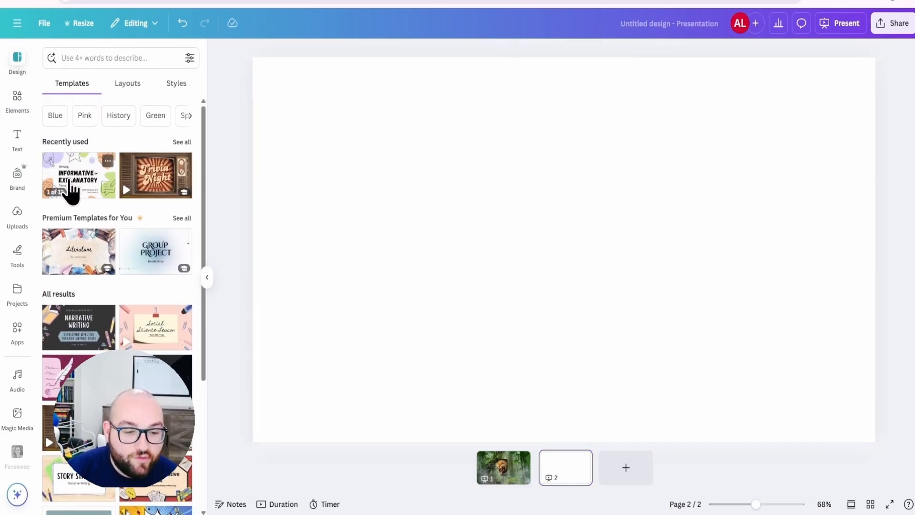
pyautogui.scroll(-2, 137, 235)
pyautogui.scroll(-1, 136, 243)
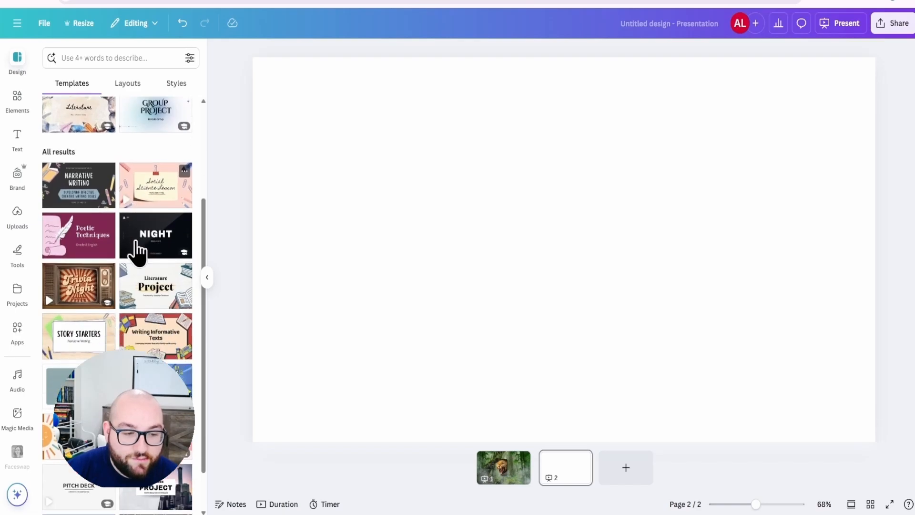
pyautogui.scroll(-1, 138, 248)
# Search the templates for business proposal and open the Blue White Memphis Business Proposal Presentation.
pyautogui.click(92, 58)
pyautogui.write('business')
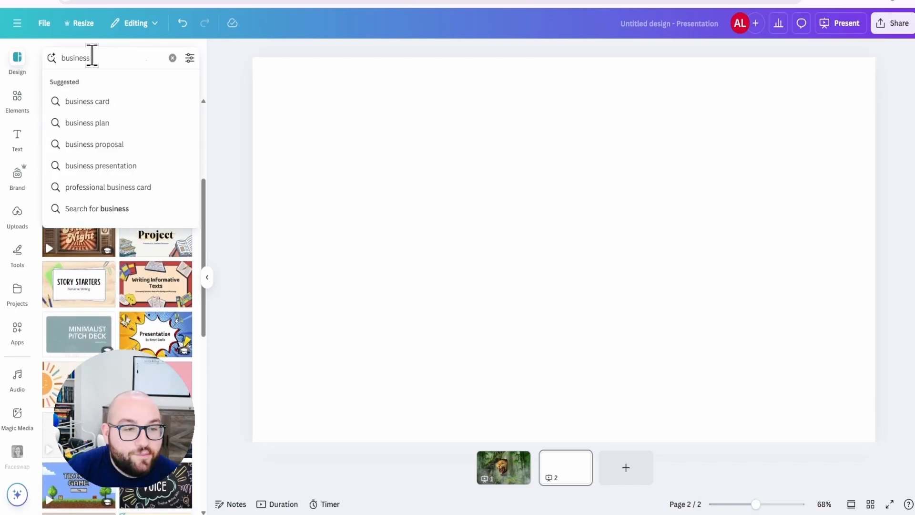
pyautogui.click(116, 144)
pyautogui.scroll(-2, 160, 296)
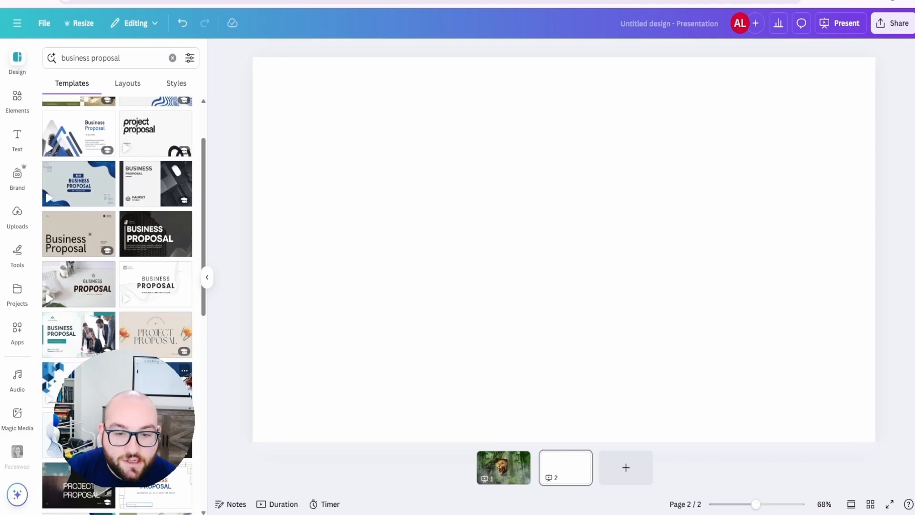
pyautogui.click(172, 379)
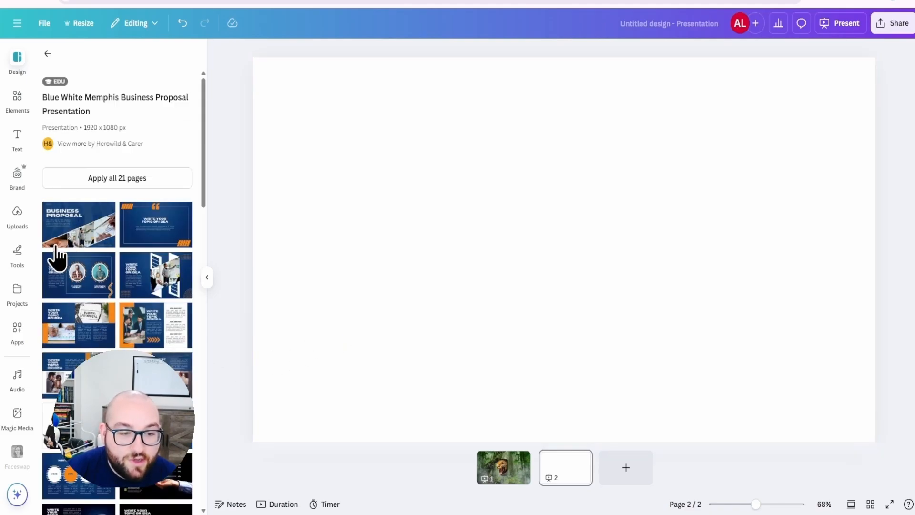
# Apply the template page with the meeting photo, orange chevrons and three main points to page 2.
pyautogui.scroll(-1, 133, 298)
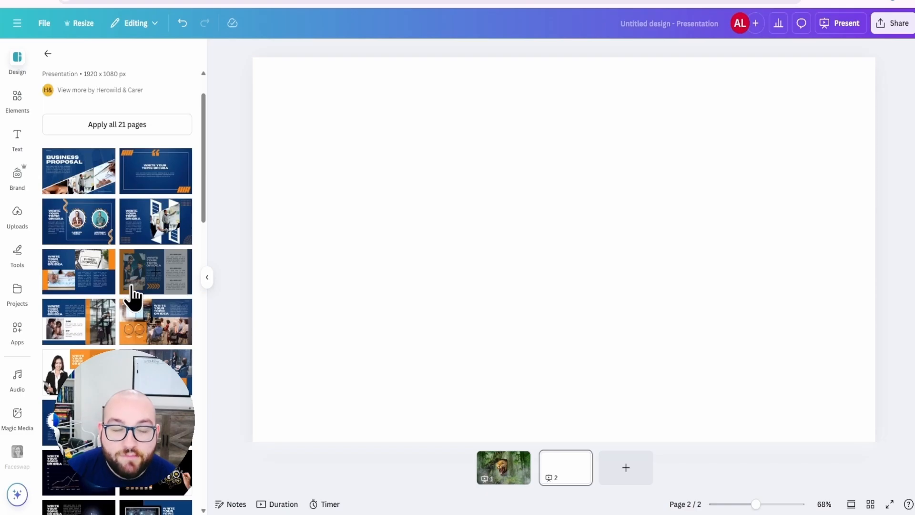
pyautogui.scroll(-1, 133, 298)
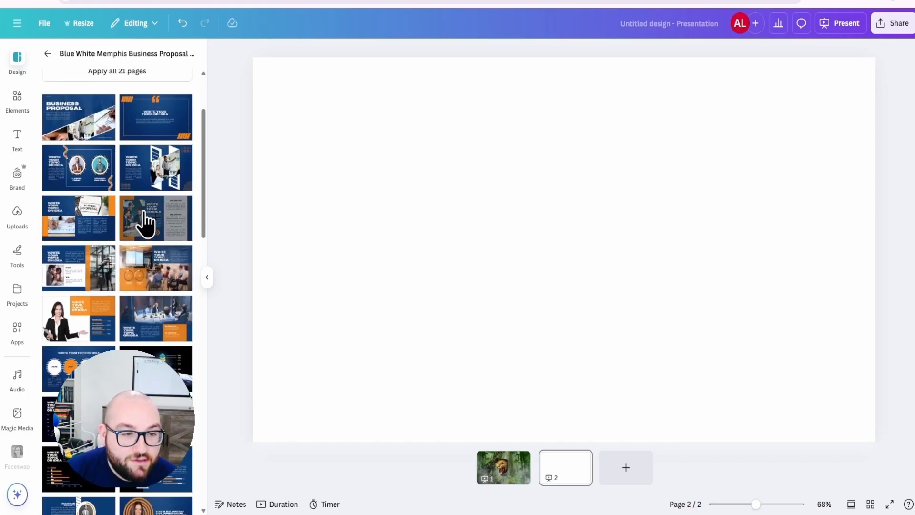
pyautogui.click(159, 224)
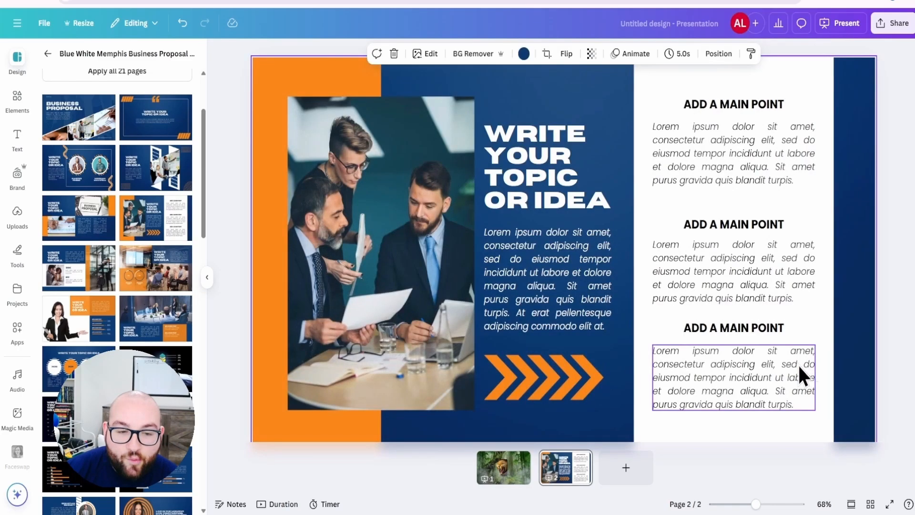
# Search the graphics for color palette, add the multicolored paint-stroke graphic and place it over the three main points column.
pyautogui.click(18, 97)
pyautogui.doubleClick(105, 61)
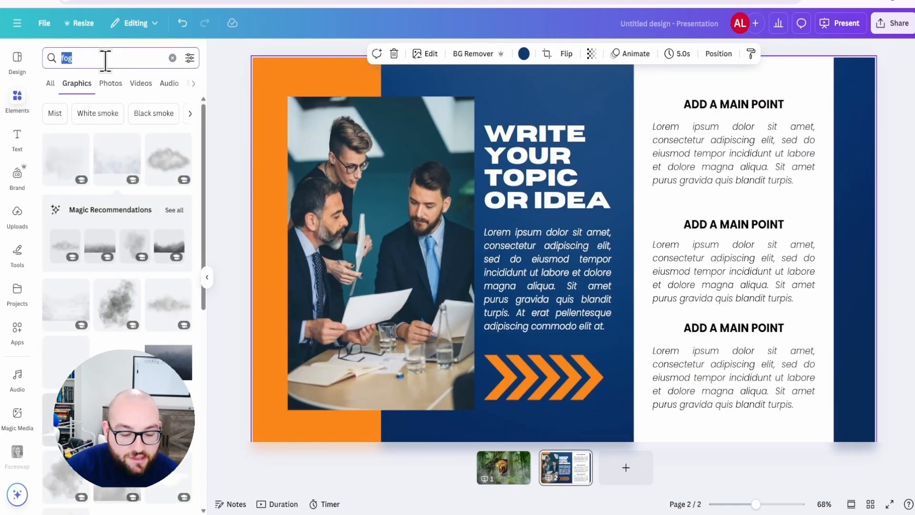
pyautogui.write('color pal')
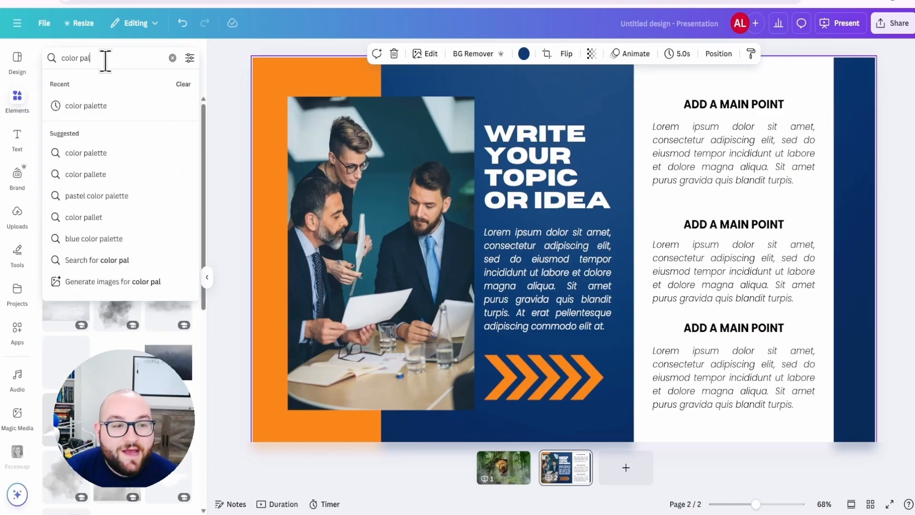
pyautogui.click(106, 109)
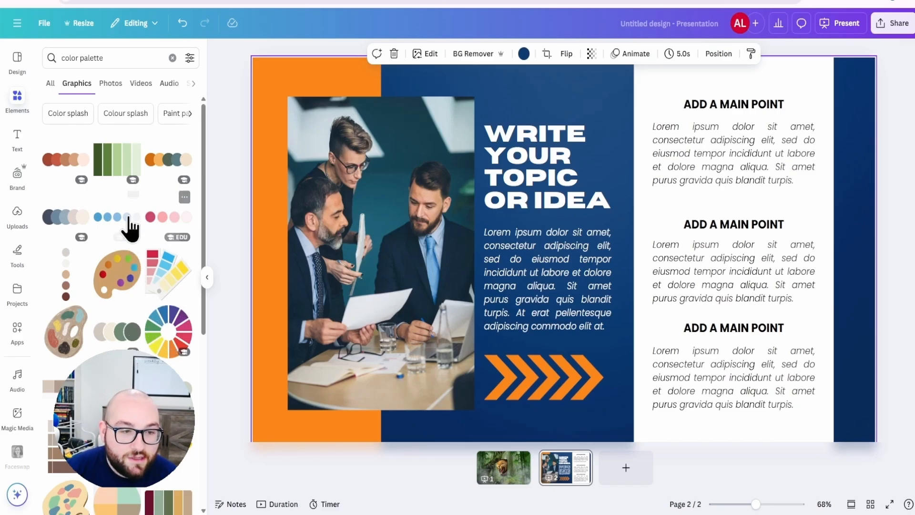
pyautogui.scroll(-3, 143, 267)
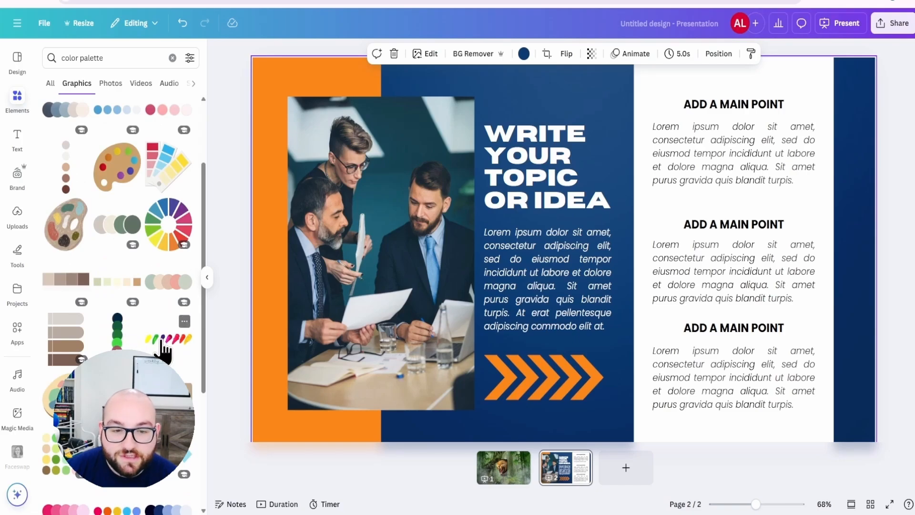
pyautogui.click(163, 341)
pyautogui.moveTo(287, 320)
pyautogui.mouseDown()
pyautogui.moveTo(596, 245)
pyautogui.moveTo(657, 210)
pyautogui.mouseUp()
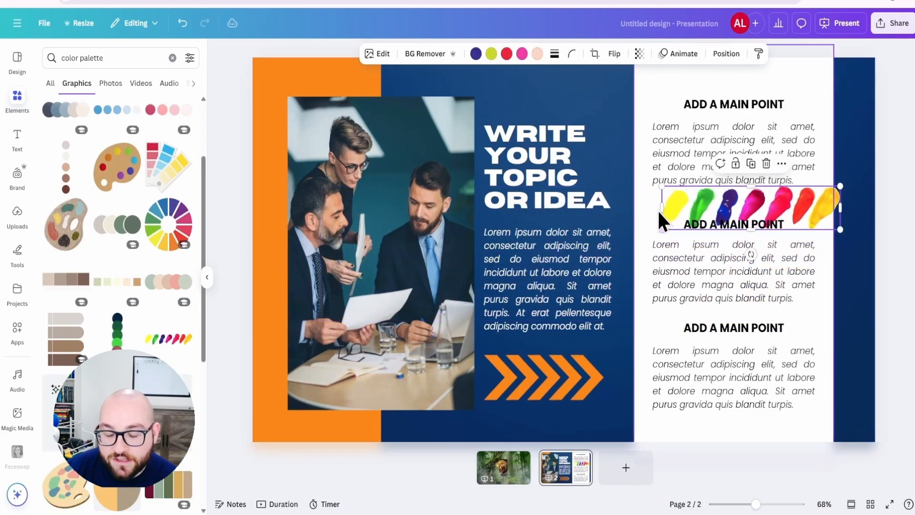
# Apply the paint-stroke graphic's colors to page 2, repeating it three more times to shuffle the color combination.
pyautogui.rightClick(697, 205)
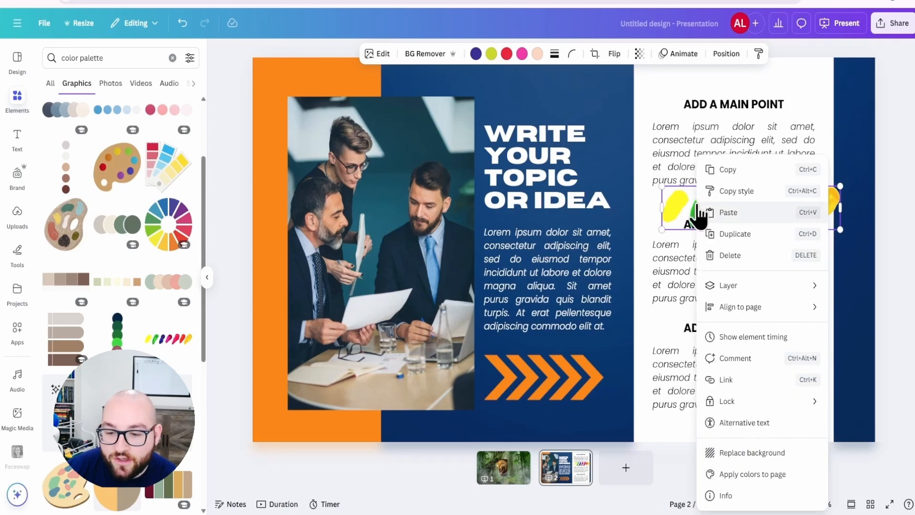
pyautogui.click(745, 476)
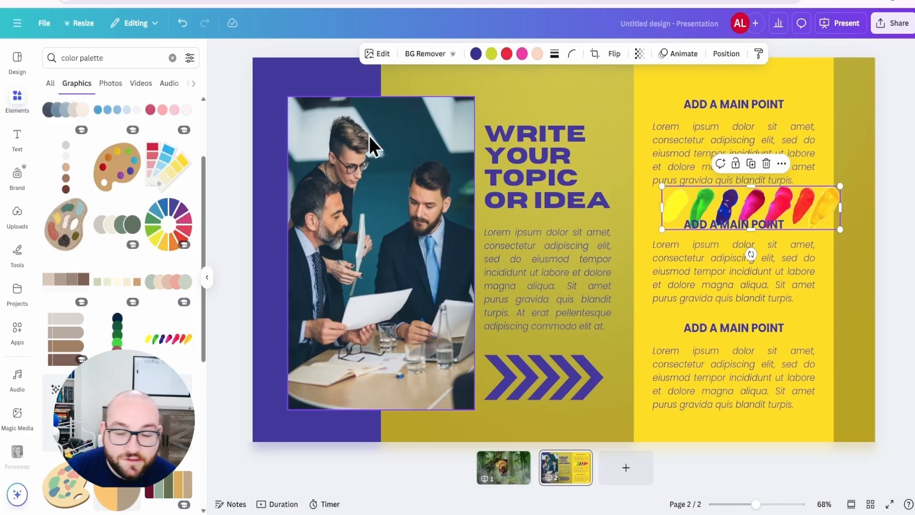
pyautogui.rightClick(702, 213)
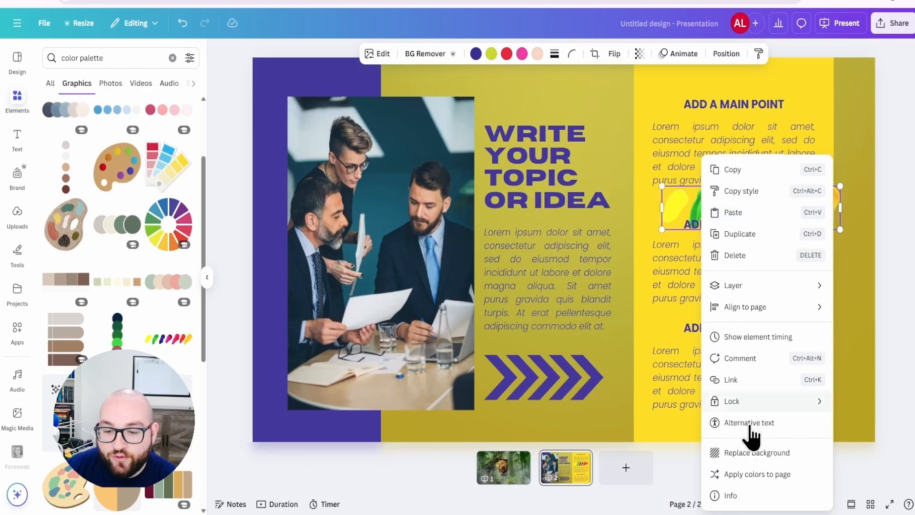
pyautogui.click(751, 478)
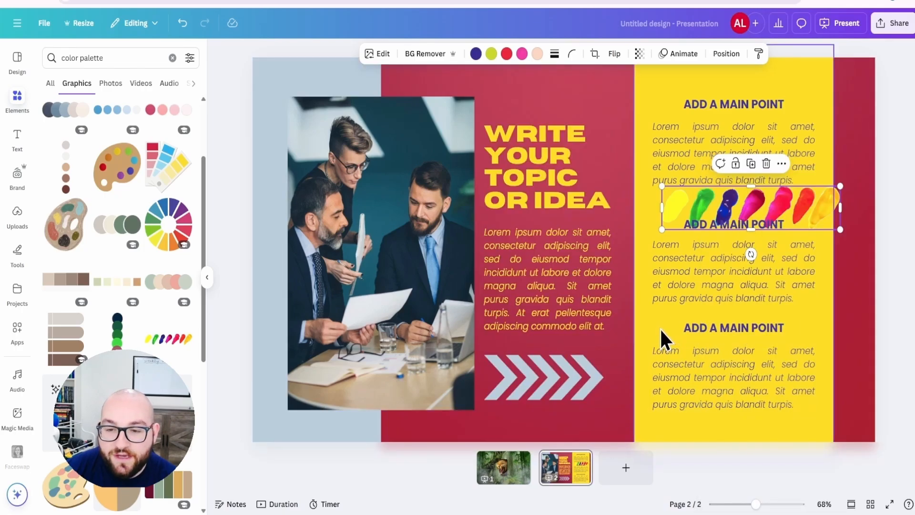
pyautogui.rightClick(706, 220)
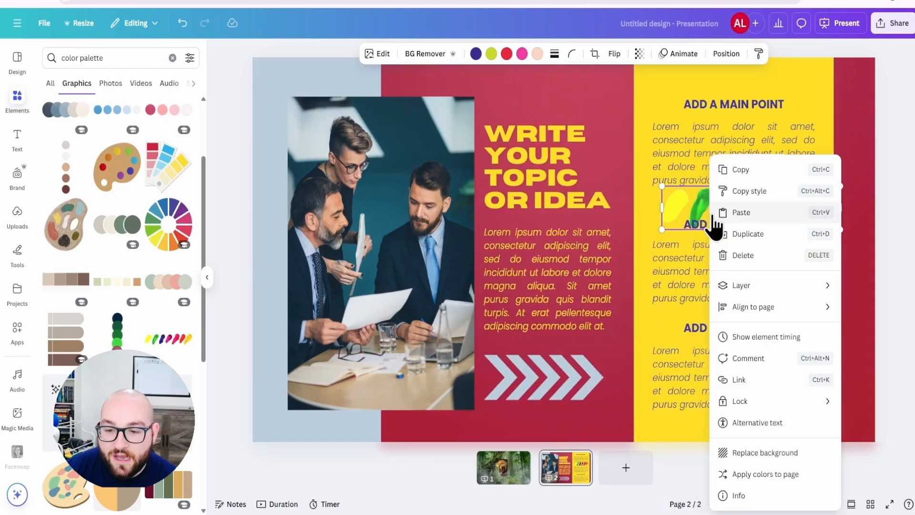
pyautogui.click(760, 474)
pyautogui.rightClick(728, 210)
pyautogui.click(765, 474)
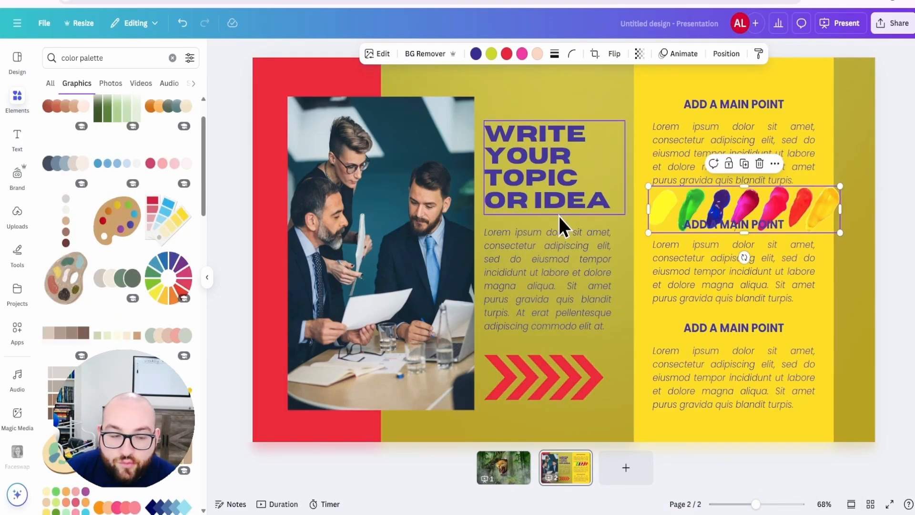
# Recolor the WRITE YOUR TOPIC OR IDEA heading on page 2 red.
pyautogui.click(539, 162)
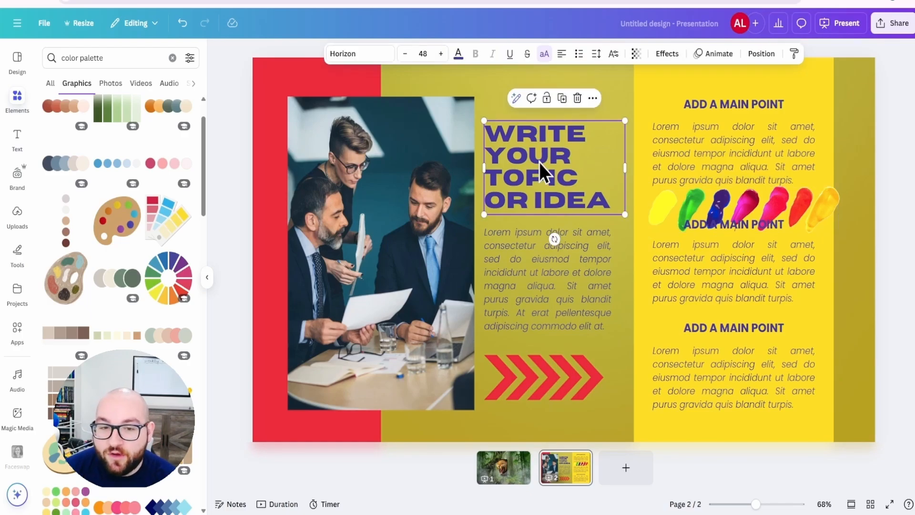
pyautogui.doubleClick(539, 162)
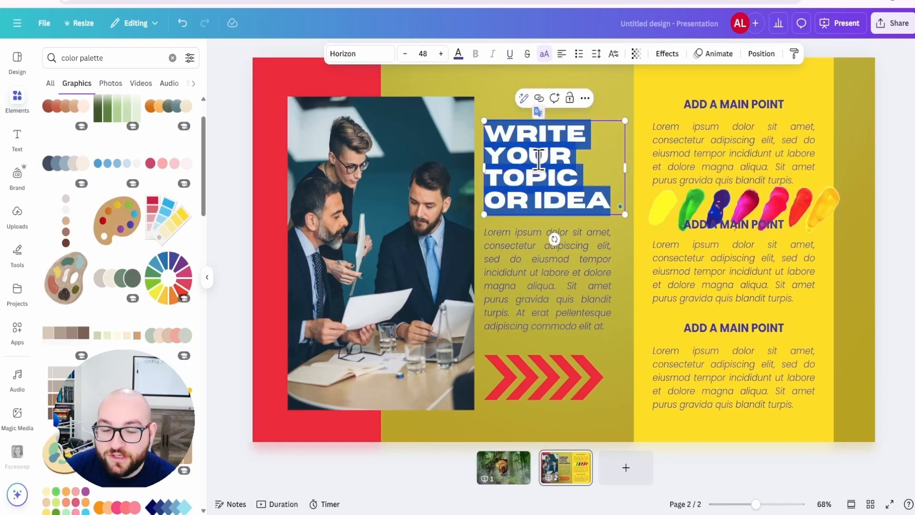
pyautogui.click(490, 110)
pyautogui.click(497, 150)
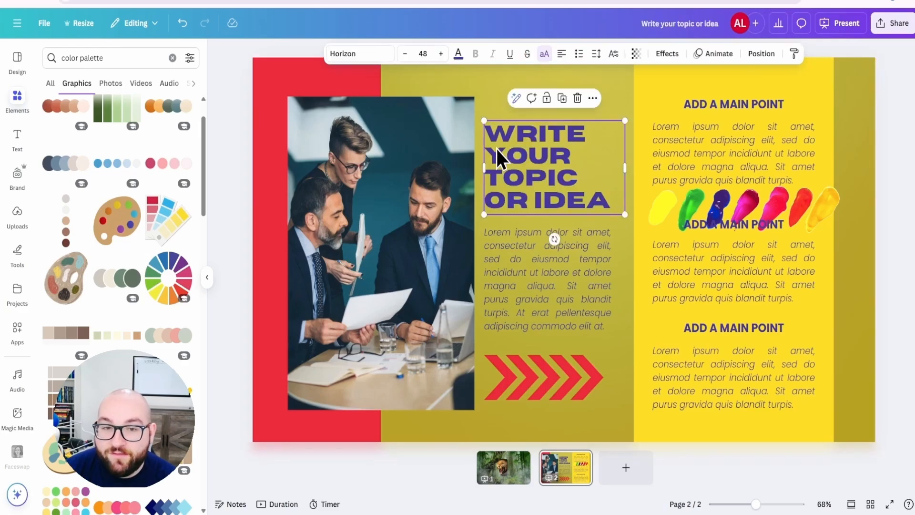
pyautogui.click(459, 54)
pyautogui.click(180, 73)
# Recolor the row of chevrons below the body text with the dark purple from the paint-stroke graphic's photo colors.
pyautogui.click(515, 367)
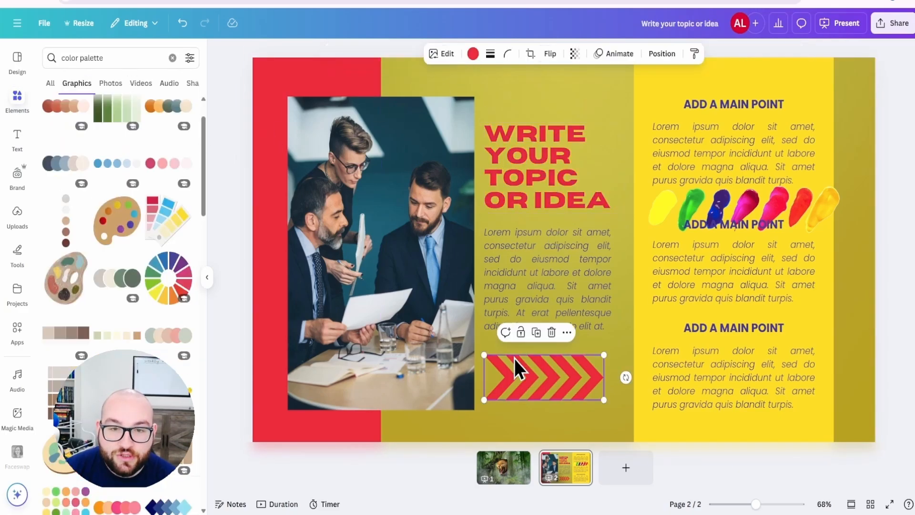
pyautogui.click(473, 54)
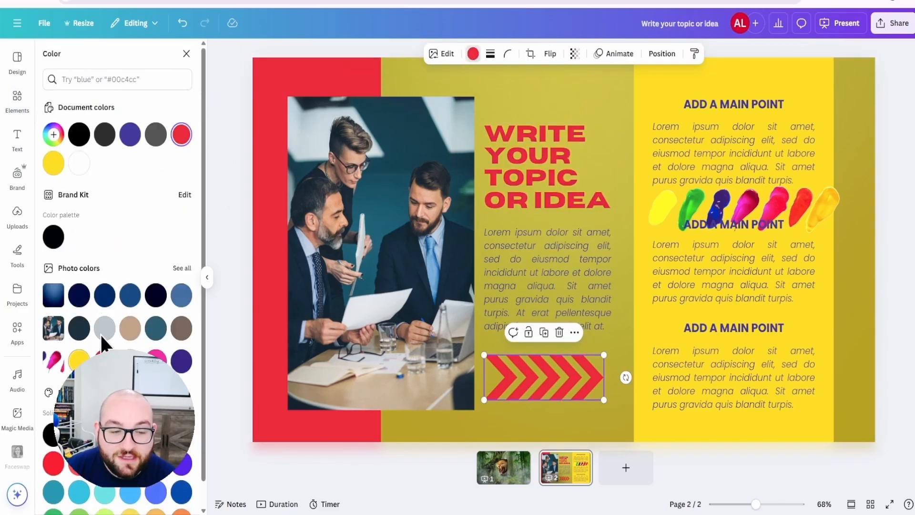
pyautogui.click(181, 361)
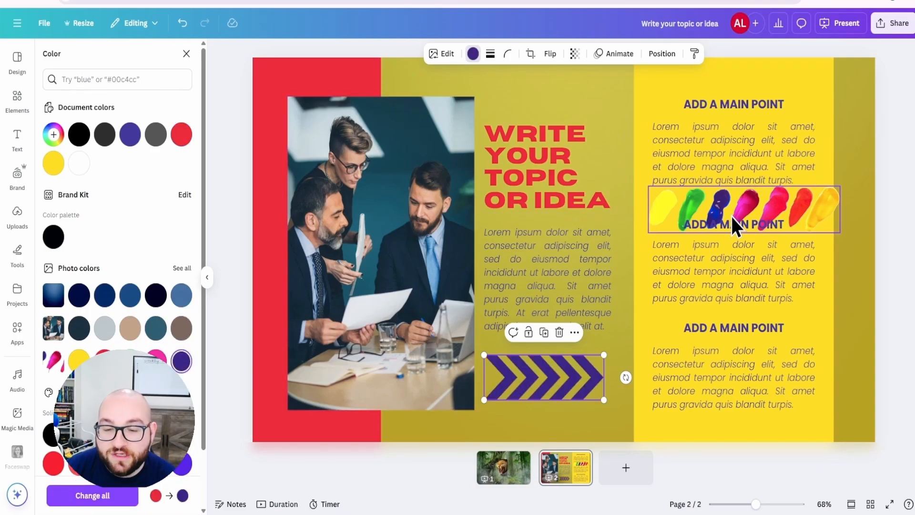
pyautogui.click(548, 182)
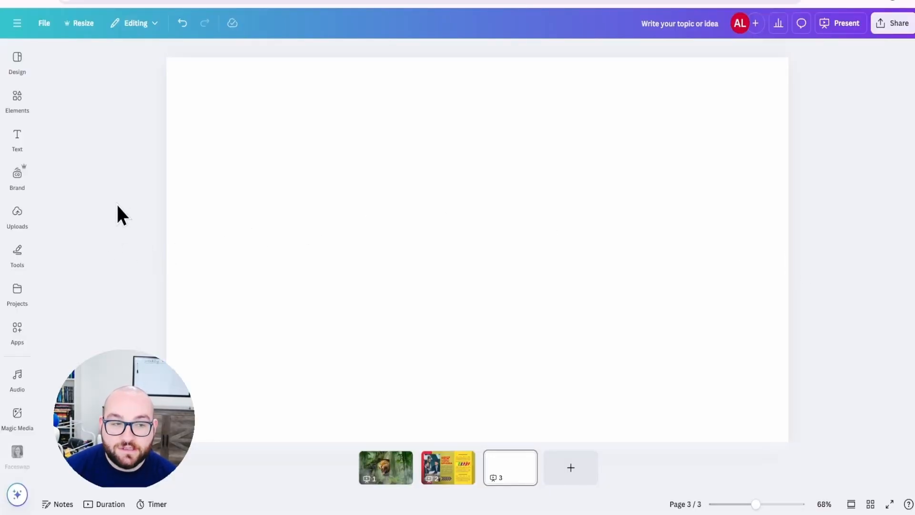
# Search the elements for france and show only the photo results.
pyautogui.click(17, 100)
pyautogui.click(85, 59)
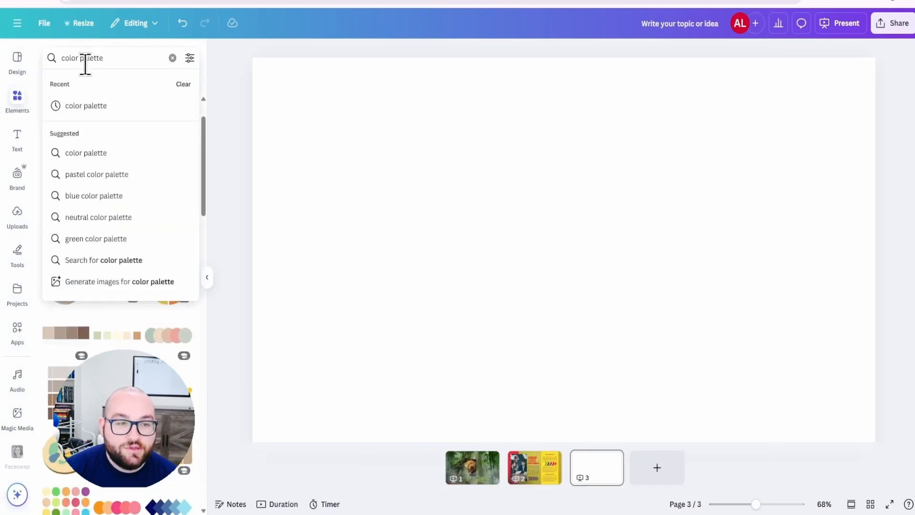
pyautogui.tripleClick(84, 59)
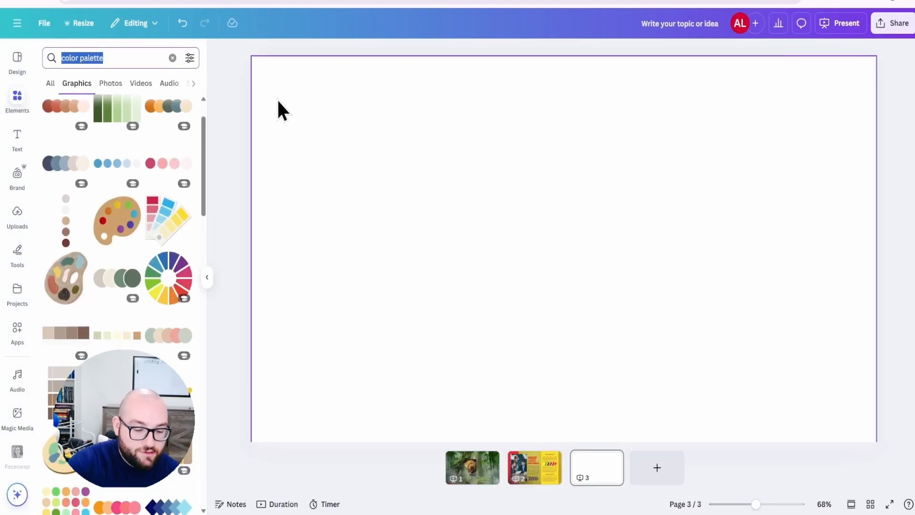
pyautogui.write('france')
pyautogui.click(123, 106)
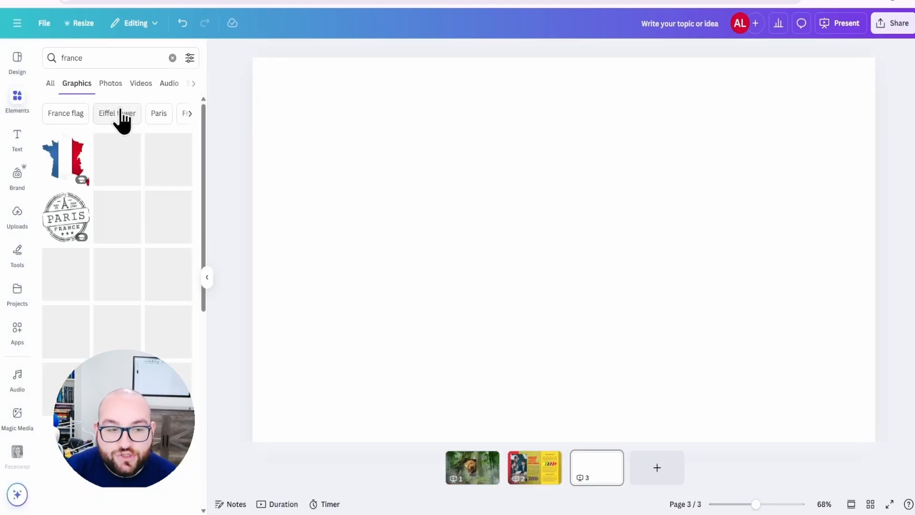
pyautogui.click(109, 84)
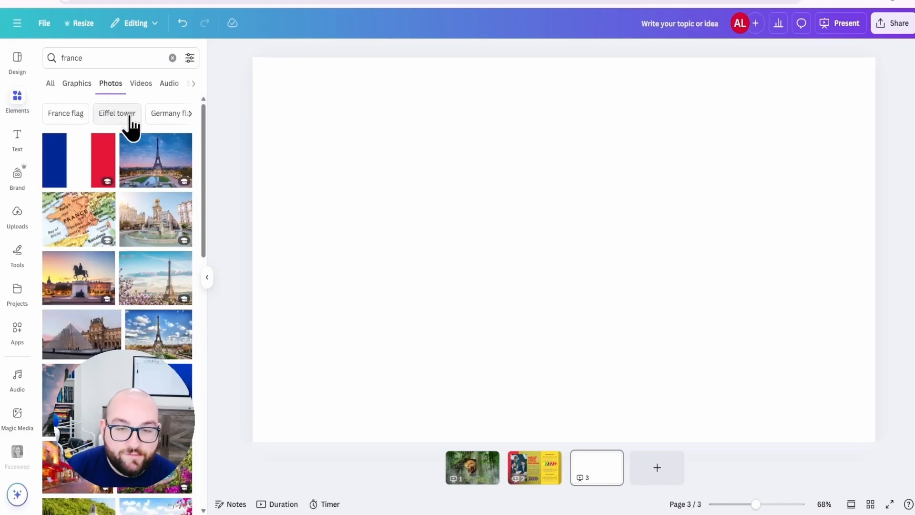
# Add the dusk Eiffel Tower photo to page 3 and set it as the page background.
pyautogui.click(142, 174)
pyautogui.rightClick(480, 248)
pyautogui.click(536, 466)
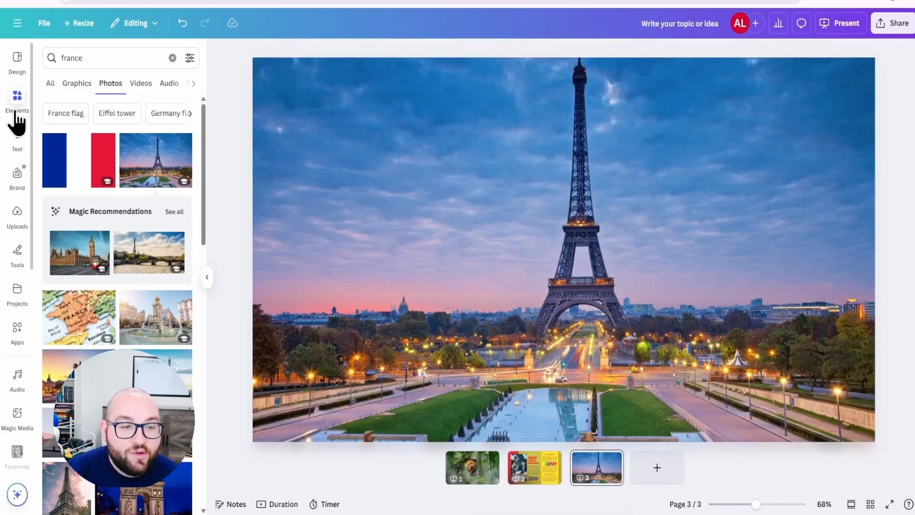
# Search the elements for letters and show only the frame results.
pyautogui.click(82, 54)
pyautogui.write('letters')
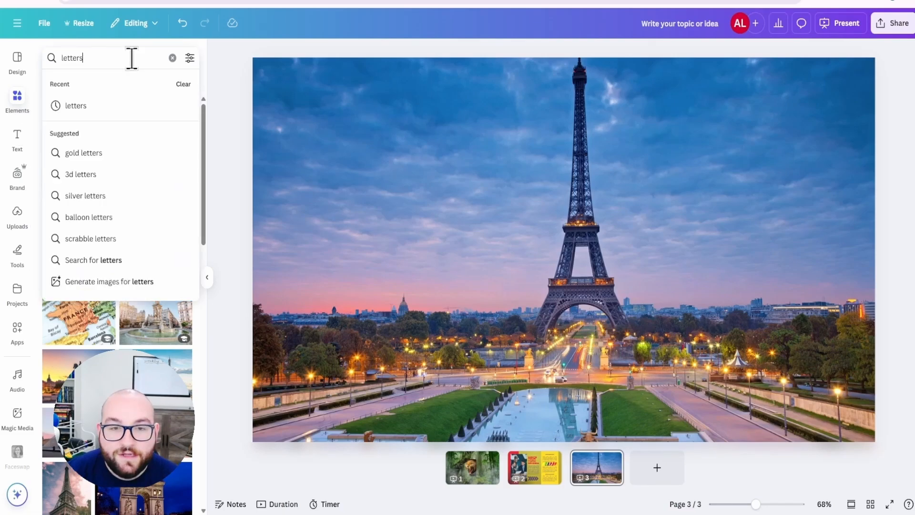
pyautogui.click(88, 107)
pyautogui.click(193, 84)
pyautogui.click(151, 84)
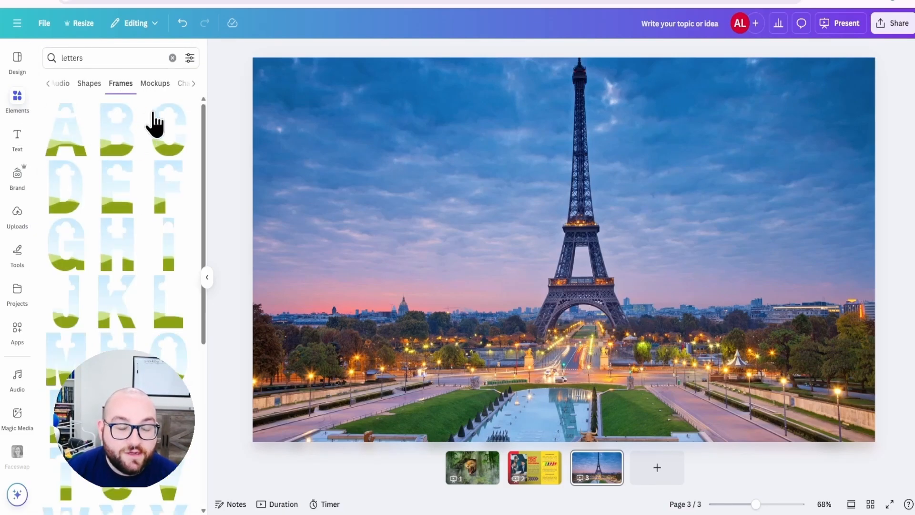
# Add the letter frames F, R, A, N, C and E to page 3.
pyautogui.click(162, 204)
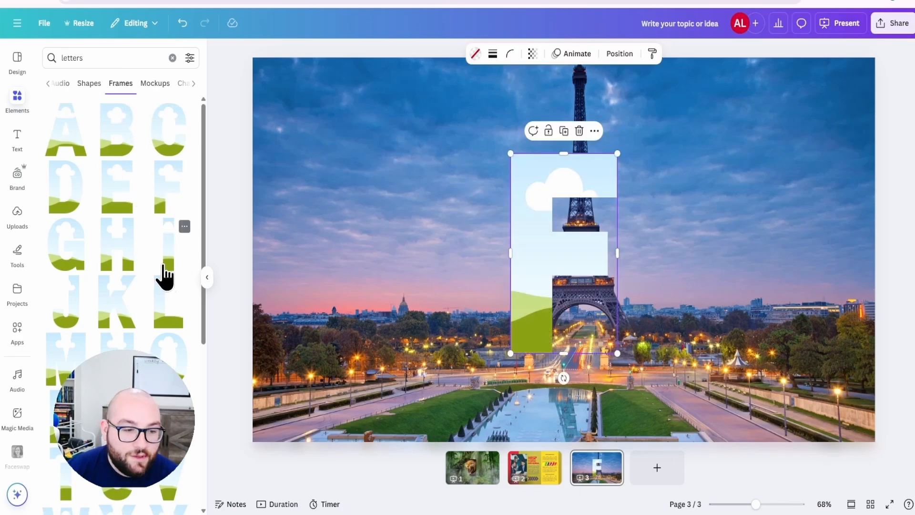
pyautogui.scroll(-2, 163, 275)
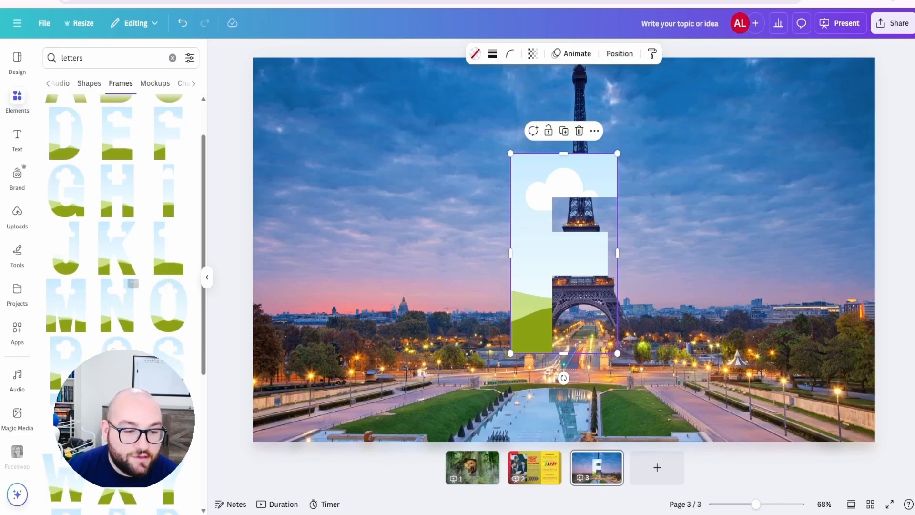
pyautogui.scroll(-4, 143, 343)
pyautogui.scroll(-4, 166, 376)
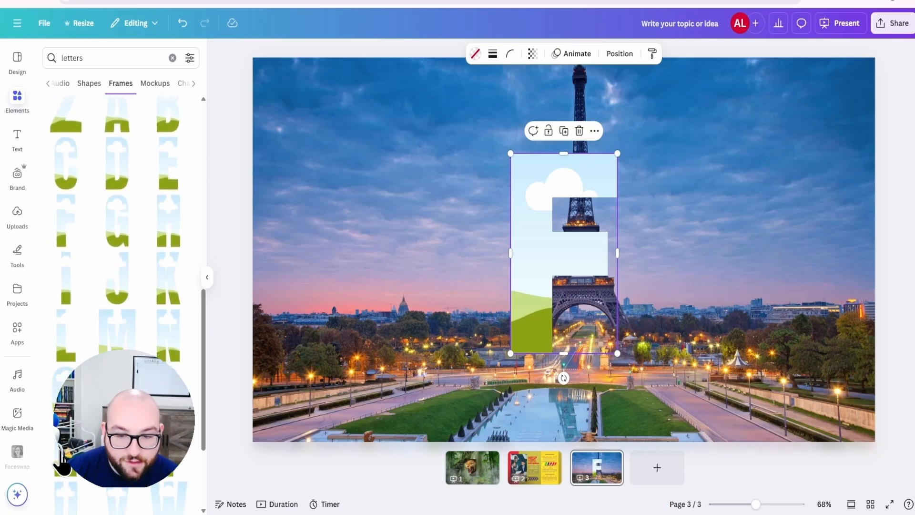
pyautogui.click(61, 449)
pyautogui.scroll(10, 61, 381)
pyautogui.click(60, 144)
pyautogui.click(116, 365)
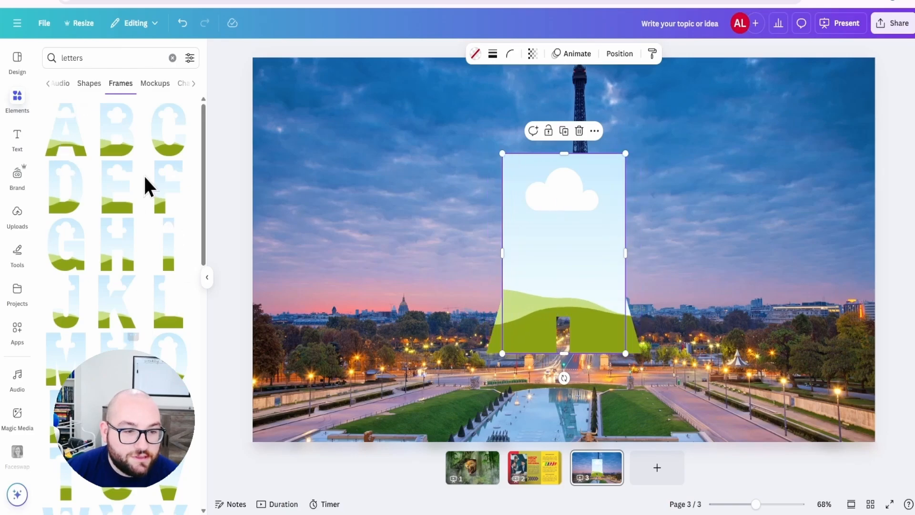
pyautogui.click(155, 133)
pyautogui.click(135, 209)
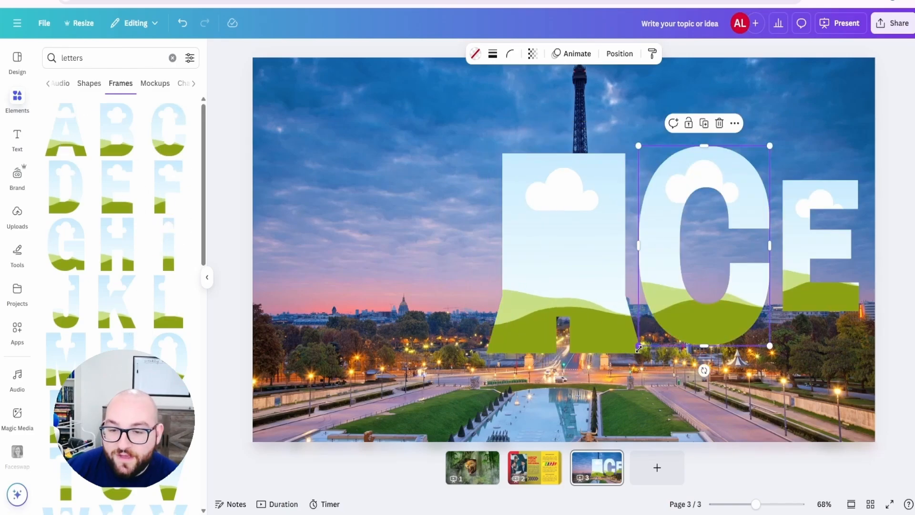
# Shrink the C and N frames and line up N, C and E side by side as the end of the word FRANCE.
pyautogui.moveTo(639, 348); pyautogui.dragTo(696, 282)
pyautogui.click(572, 272)
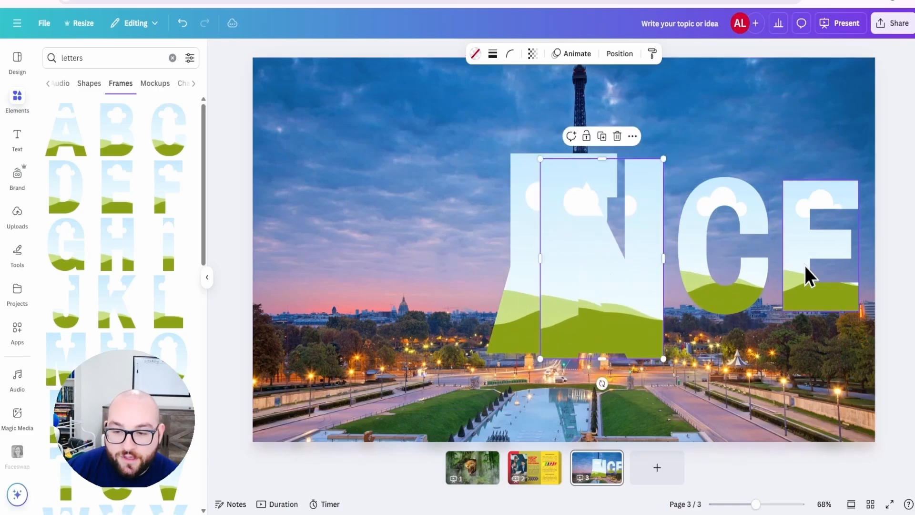
pyautogui.moveTo(805, 271); pyautogui.dragTo(808, 387)
pyautogui.moveTo(740, 301); pyautogui.dragTo(739, 307)
pyautogui.moveTo(633, 306); pyautogui.dragTo(636, 266)
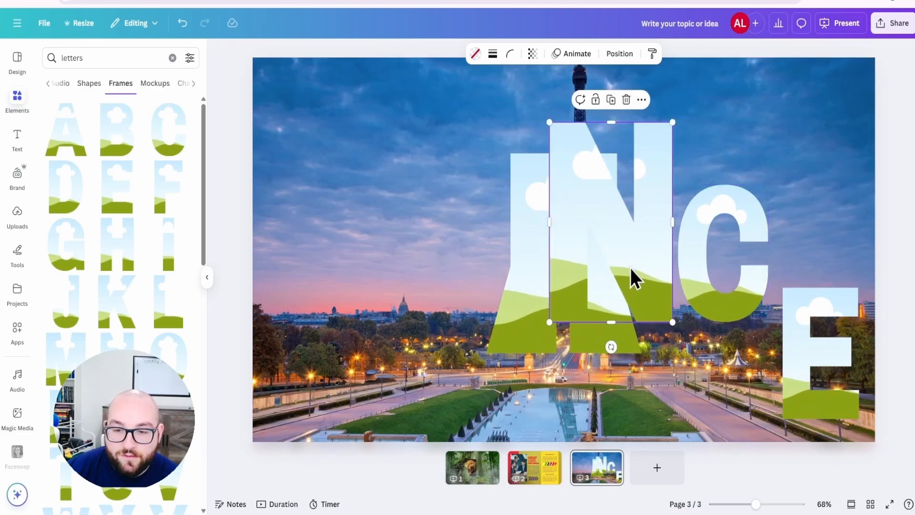
pyautogui.moveTo(672, 123); pyautogui.dragTo(644, 178)
pyautogui.moveTo(633, 235); pyautogui.dragTo(655, 230)
pyautogui.moveTo(663, 169); pyautogui.dragTo(659, 180)
pyautogui.moveTo(808, 315); pyautogui.dragTo(807, 204)
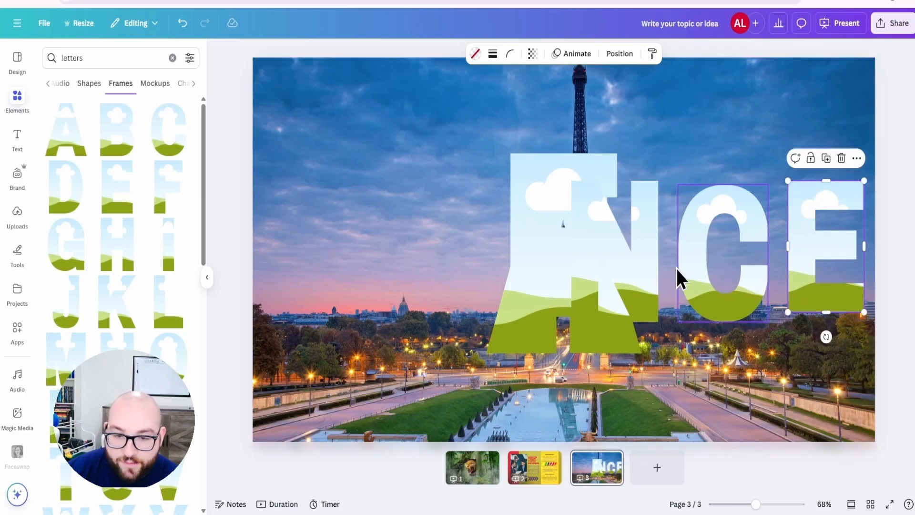
# Arrange and shrink the F, R and A frames in front of NCE to complete the word FRANCE across the page.
pyautogui.moveTo(529, 269); pyautogui.dragTo(393, 252)
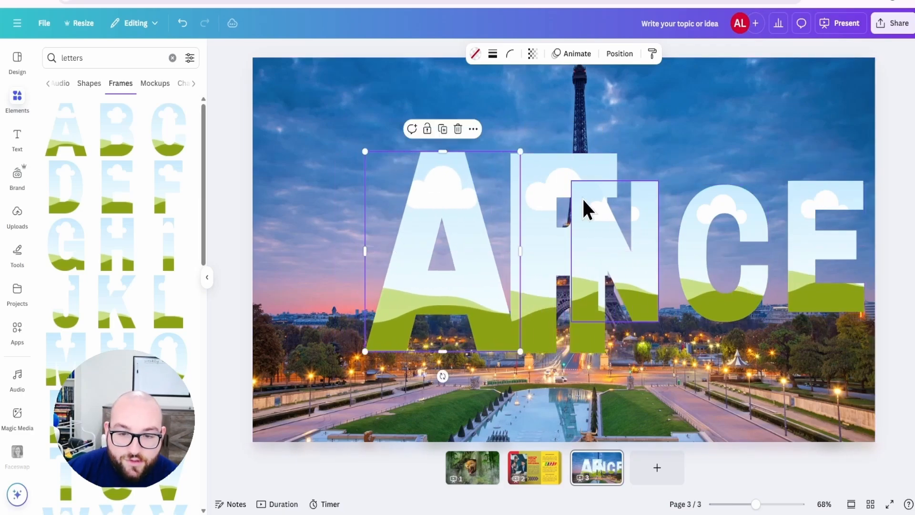
pyautogui.moveTo(572, 178); pyautogui.dragTo(336, 171)
pyautogui.moveTo(453, 220); pyautogui.dragTo(508, 206)
pyautogui.moveTo(422, 346); pyautogui.dragTo(446, 317)
pyautogui.moveTo(526, 268); pyautogui.dragTo(526, 273)
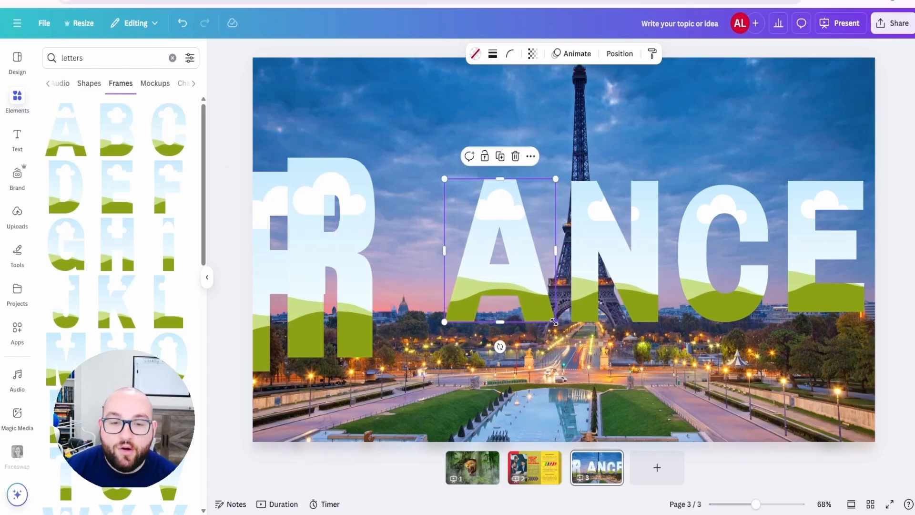
pyautogui.moveTo(335, 287); pyautogui.dragTo(395, 288)
pyautogui.moveTo(434, 159); pyautogui.dragTo(408, 193)
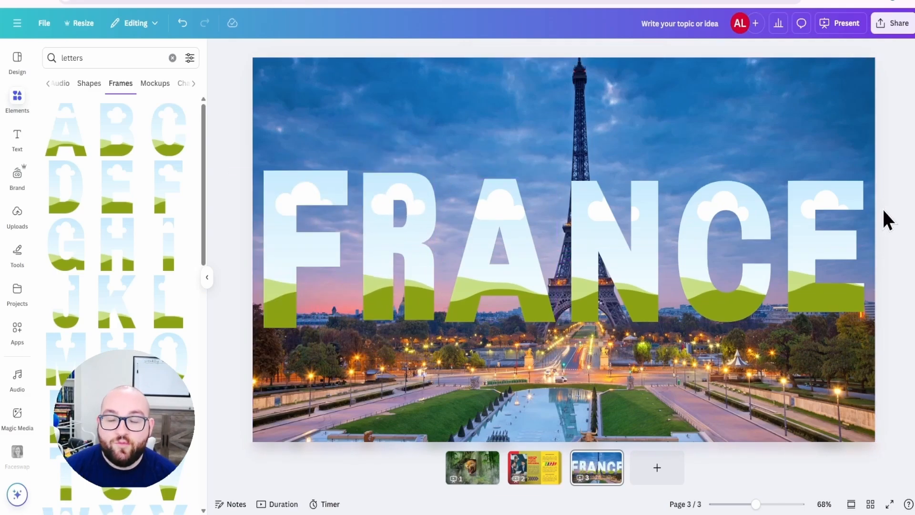
# Select all six letter frames and space them evenly with Tidy up.
pyautogui.moveTo(877, 219); pyautogui.dragTo(297, 236)
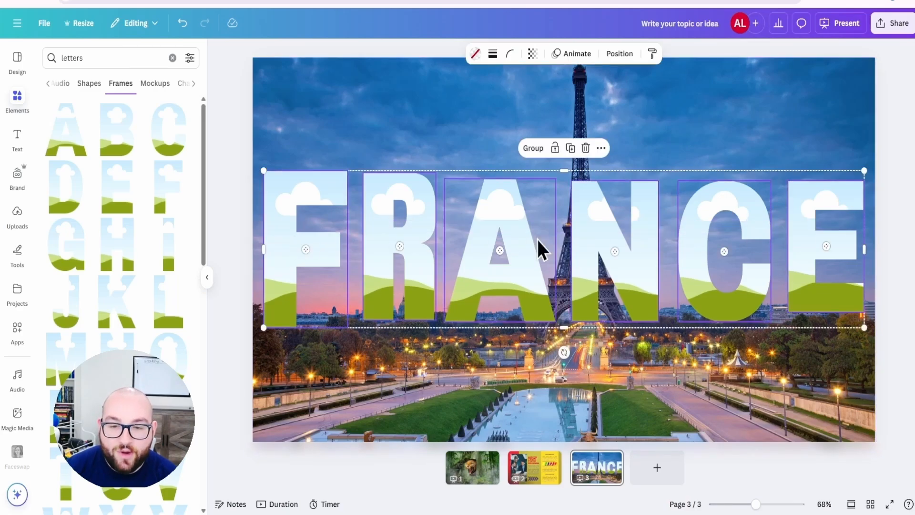
pyautogui.rightClick(593, 239)
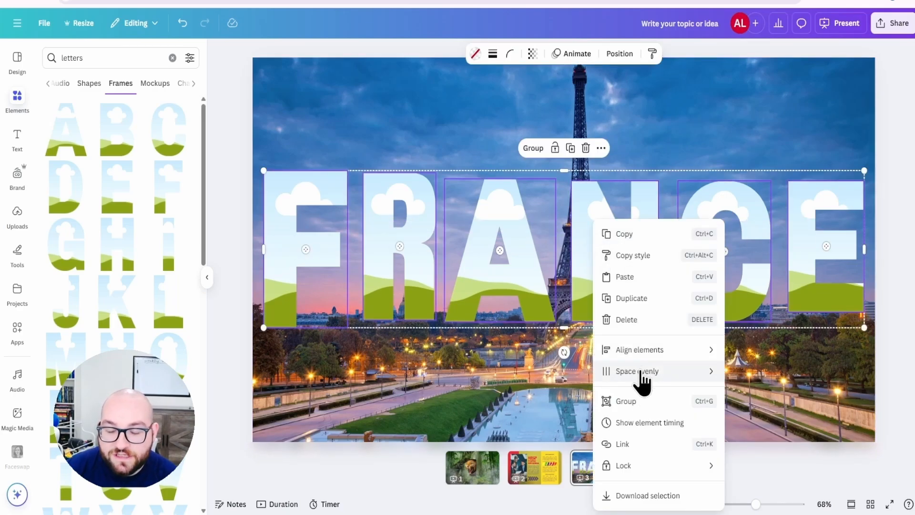
pyautogui.moveTo(644, 374)
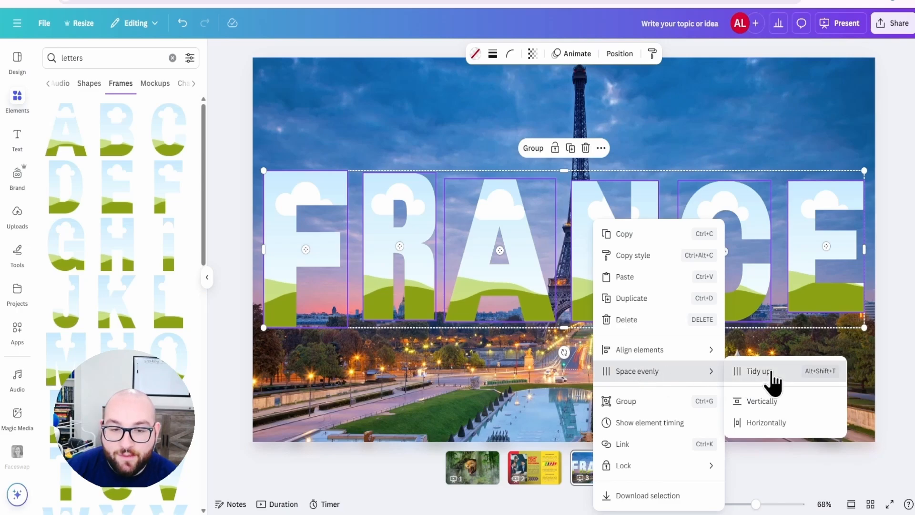
pyautogui.click(758, 371)
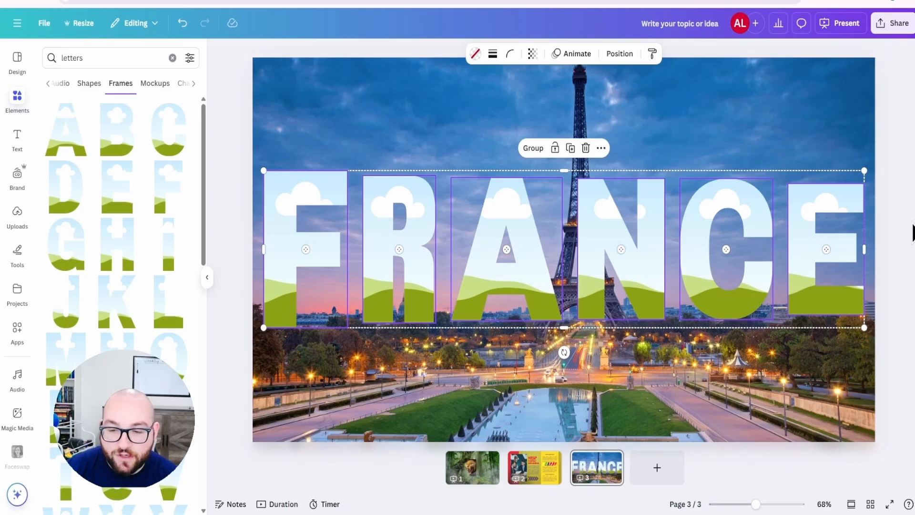
pyautogui.click(902, 231)
# Fill the F frame with the recently used Eiffel Tower photo.
pyautogui.click(207, 277)
pyautogui.click(18, 98)
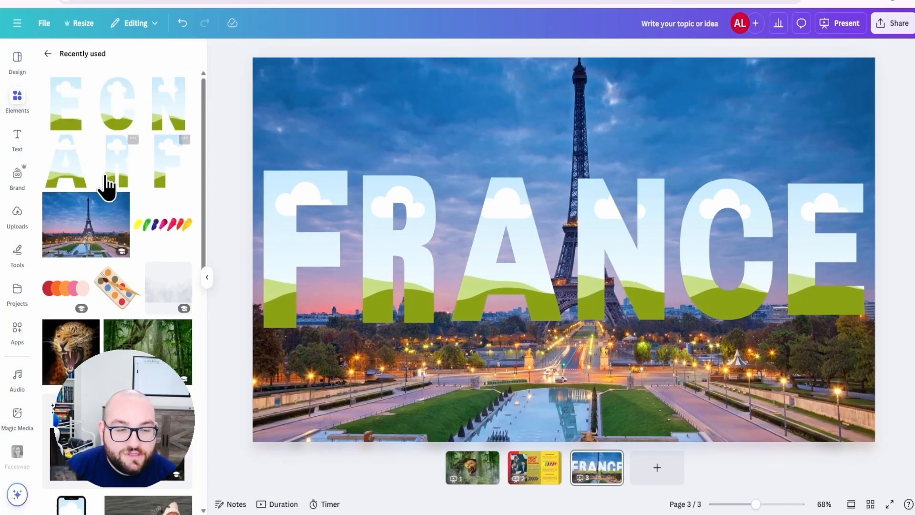
pyautogui.moveTo(81, 234); pyautogui.dragTo(273, 271)
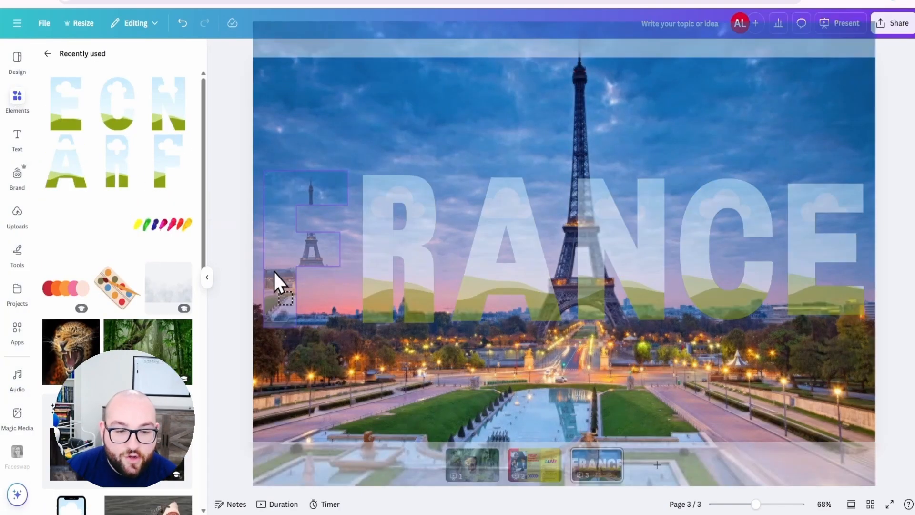
pyautogui.moveTo(273, 271); pyautogui.dragTo(274, 272)
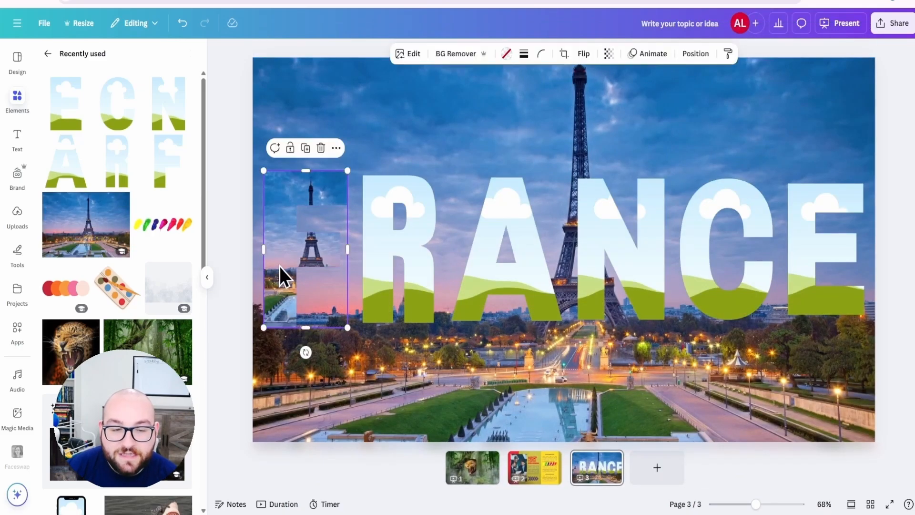
# Try to enlarge and reposition the photo inside the F frame so that it lines up with the background photo.
pyautogui.doubleClick(280, 267)
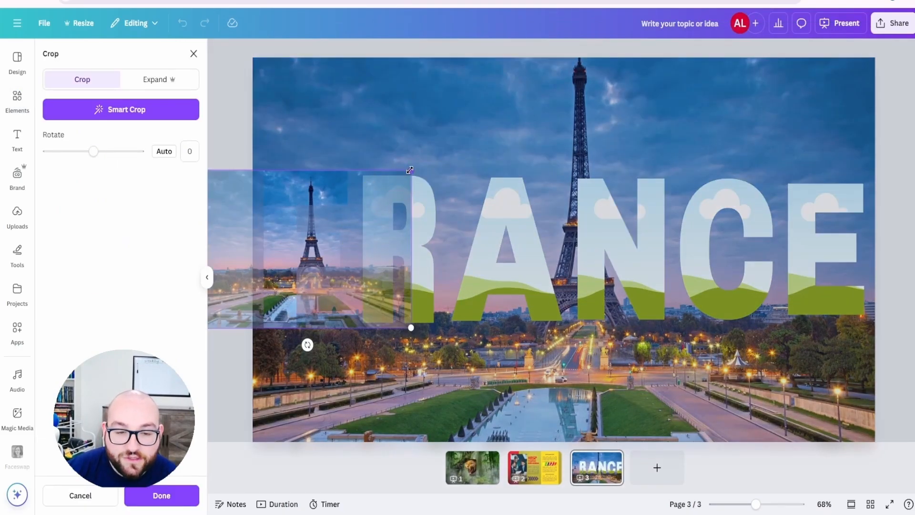
pyautogui.moveTo(410, 171); pyautogui.dragTo(756, 74)
pyautogui.moveTo(606, 124); pyautogui.dragTo(658, 245)
pyautogui.moveTo(740, 82); pyautogui.dragTo(905, 87)
pyautogui.moveTo(779, 100); pyautogui.dragTo(792, 141)
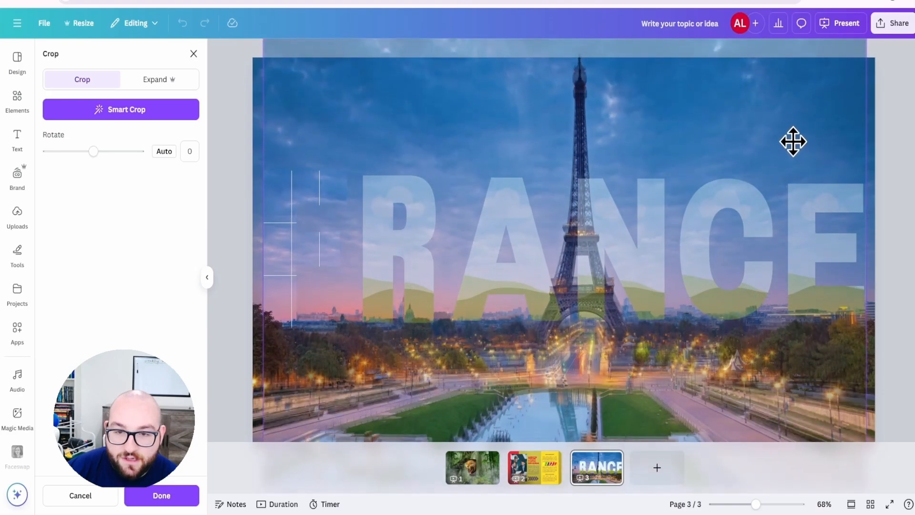
pyautogui.click(396, 219)
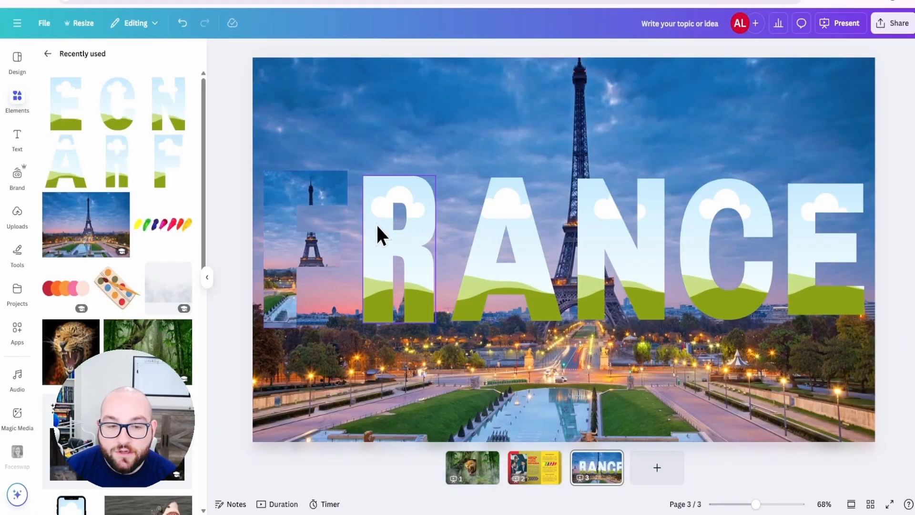
# Fill the remaining letter frames with the recently used Eiffel Tower photo and select all six FRANCE frames.
pyautogui.click(91, 231)
pyautogui.moveTo(904, 283); pyautogui.dragTo(235, 255)
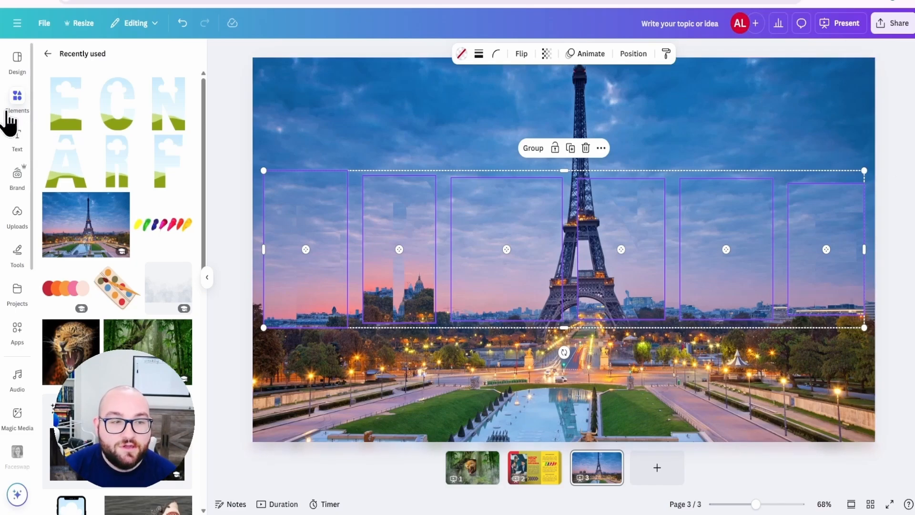
# Add a dark square stretched over the whole page, place it behind the letter frames and set its transparency to 34.
pyautogui.click(15, 96)
pyautogui.click(48, 58)
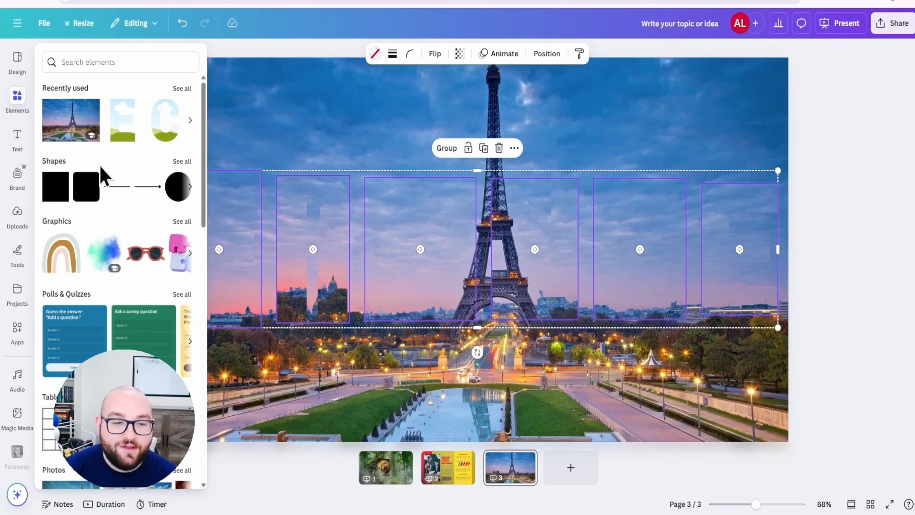
pyautogui.click(55, 206)
pyautogui.moveTo(465, 249); pyautogui.dragTo(200, 106)
pyautogui.moveTo(268, 173); pyautogui.dragTo(792, 441)
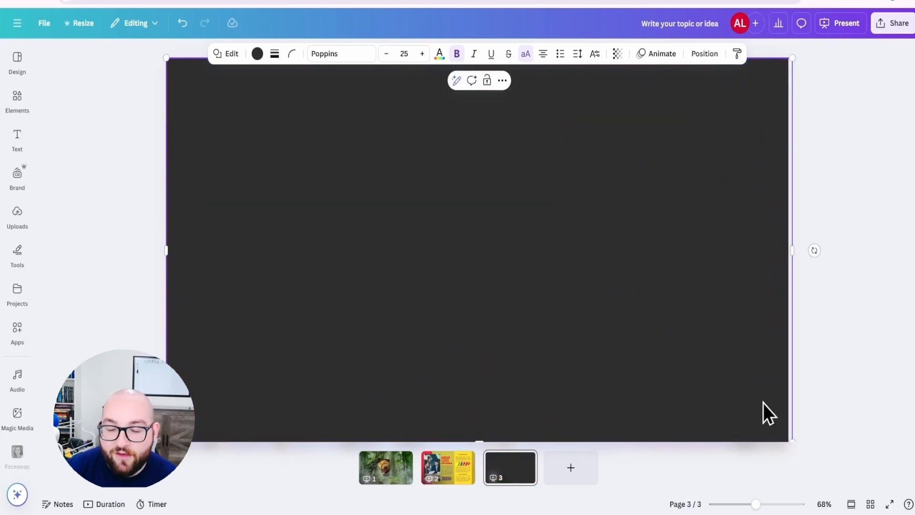
pyautogui.click(704, 59)
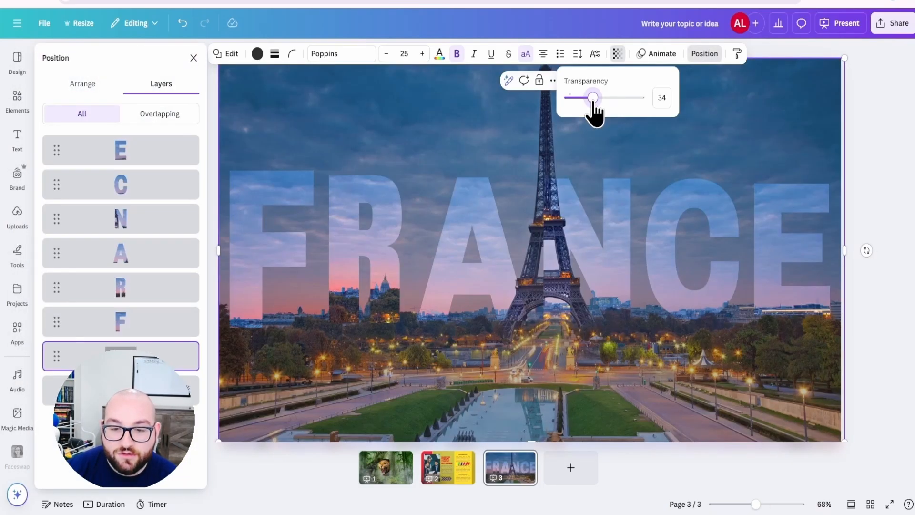
# Fine-tune the position of the photo inside the N frame so that it lines up with the background.
pyautogui.click(570, 230)
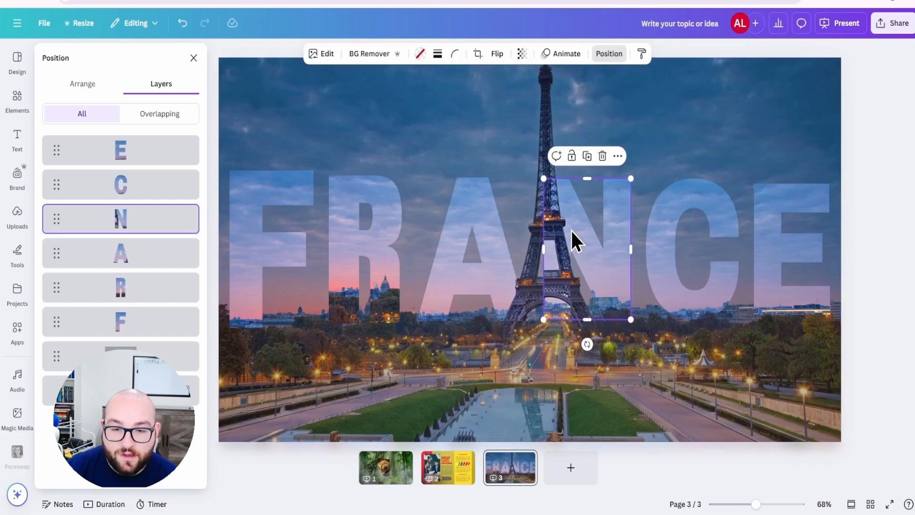
pyautogui.doubleClick(570, 229)
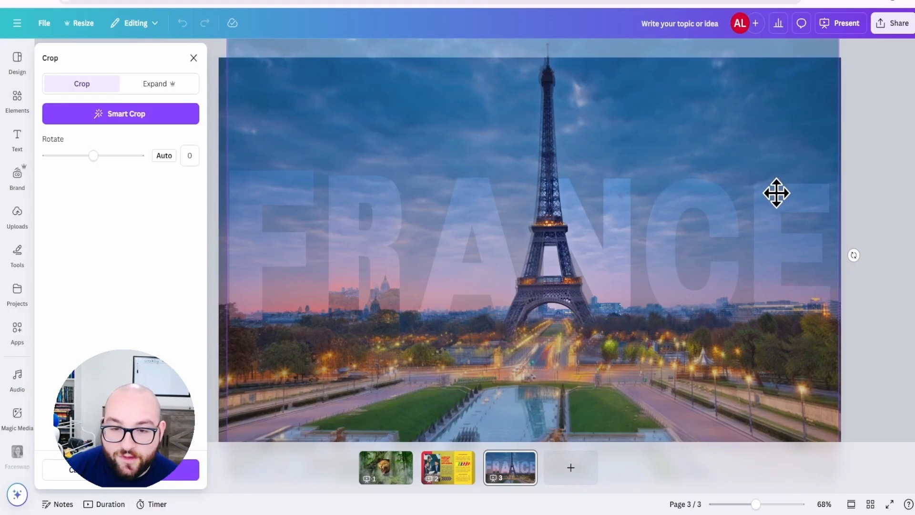
pyautogui.moveTo(759, 194); pyautogui.dragTo(756, 196)
pyautogui.press('Return')
# Auto-adjust the background photo's colors and set its brightness to 11.
pyautogui.click(346, 59)
pyautogui.click(85, 142)
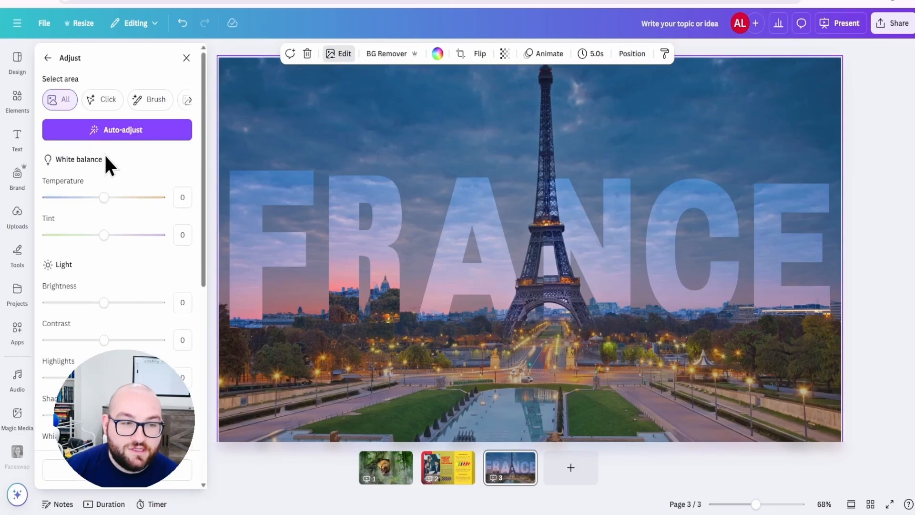
pyautogui.click(97, 134)
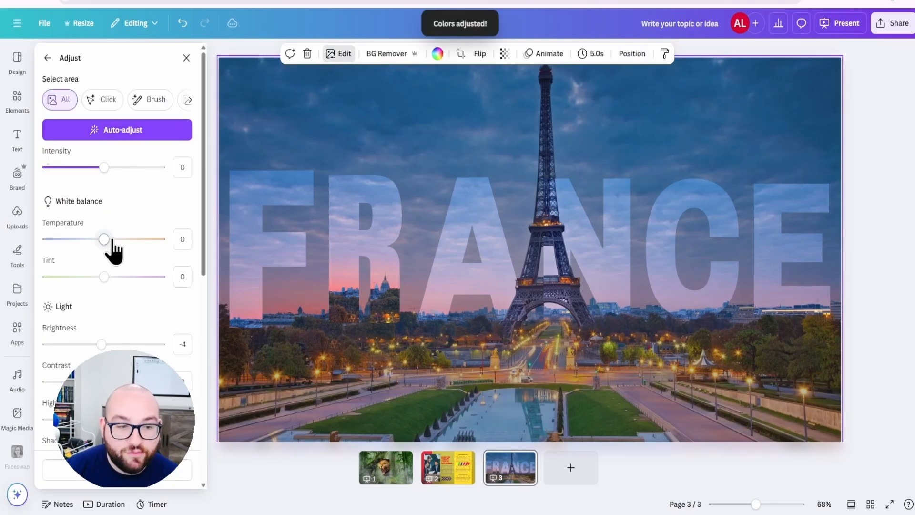
pyautogui.moveTo(101, 345)
pyautogui.mouseDown()
pyautogui.moveTo(73, 344)
pyautogui.moveTo(126, 344)
pyautogui.moveTo(110, 344)
pyautogui.mouseUp()
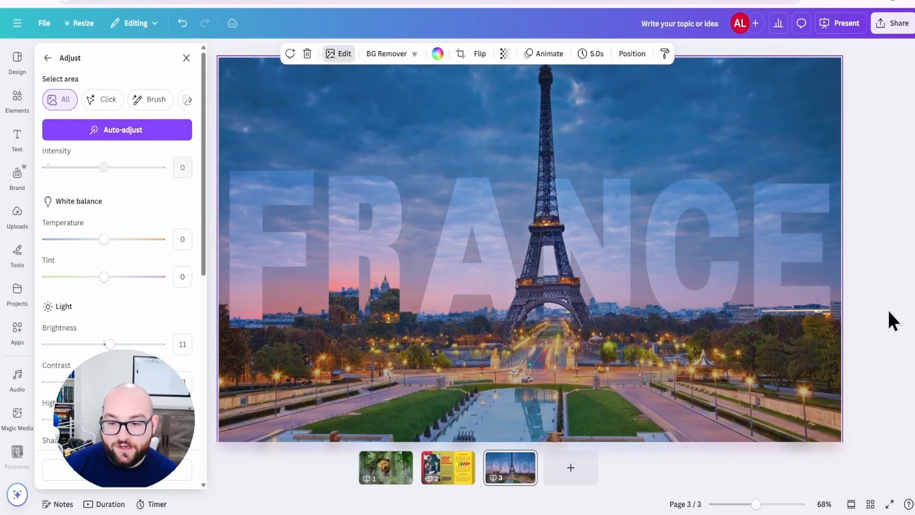
pyautogui.click(888, 308)
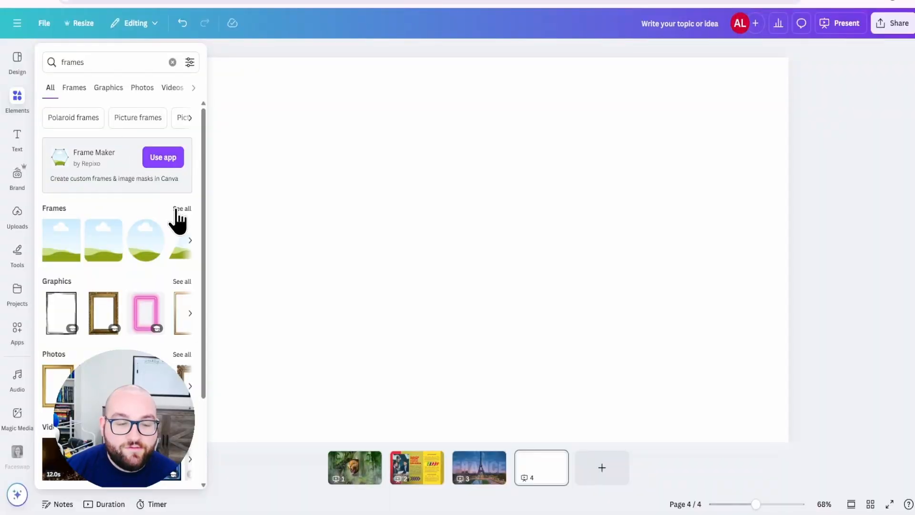
# Search the elements for quarter circle frames and arrange four of them into a full circle in the middle of page 4.
pyautogui.click(176, 210)
pyautogui.scroll(-8, 143, 277)
pyautogui.click(92, 57)
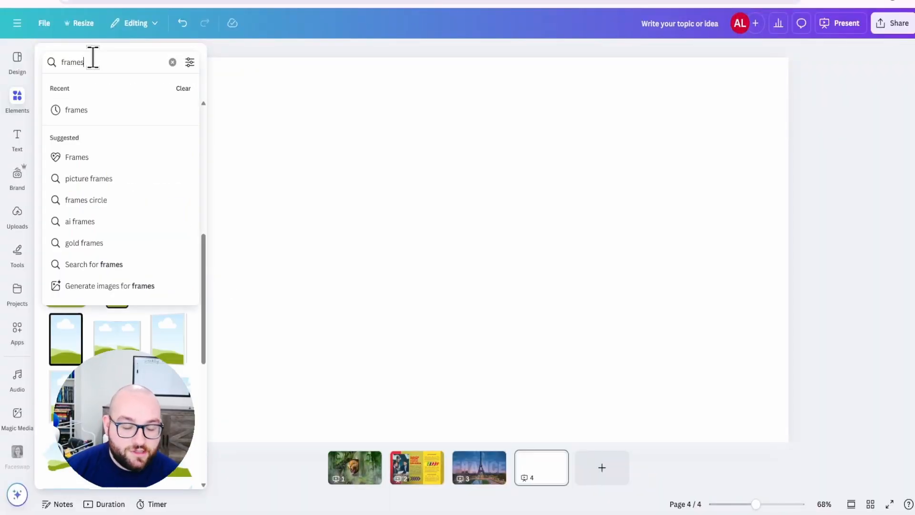
pyautogui.doubleClick(92, 57)
pyautogui.write('quar')
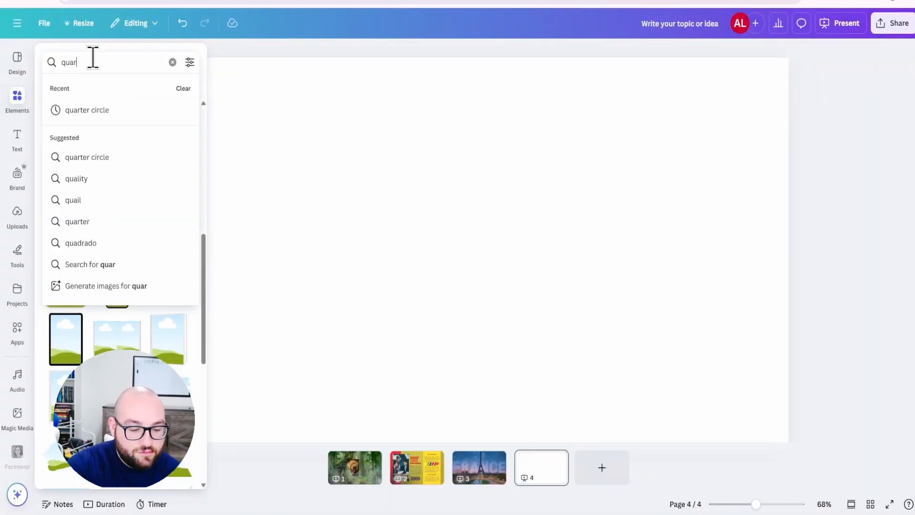
pyautogui.click(85, 109)
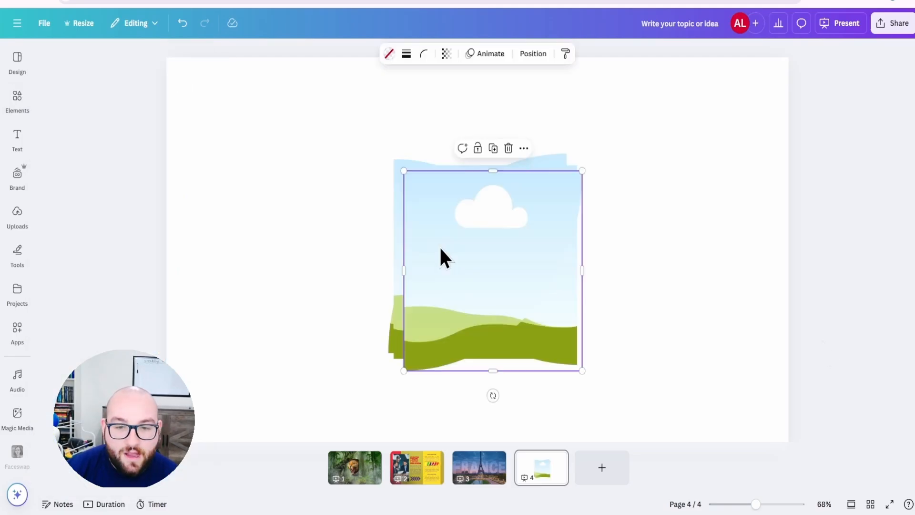
pyautogui.moveTo(442, 245); pyautogui.dragTo(564, 321)
pyautogui.moveTo(457, 282); pyautogui.dragTo(405, 351)
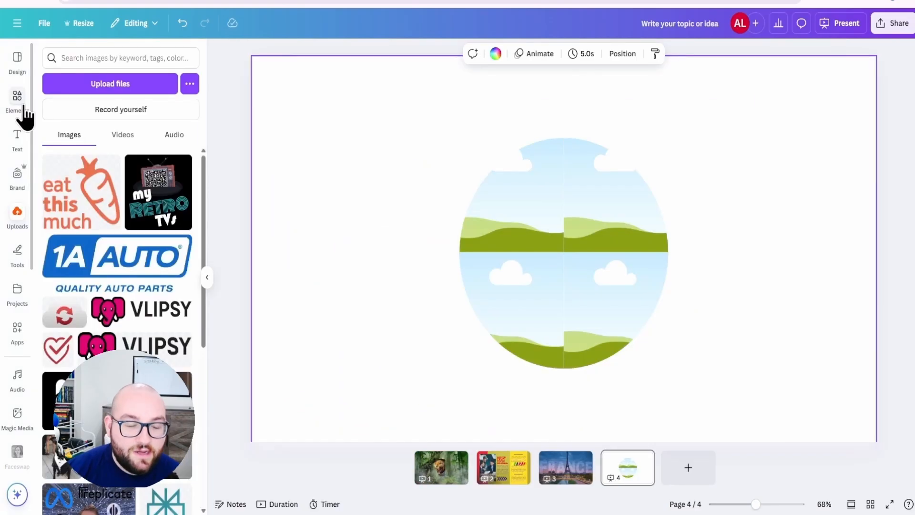
# Search the elements for summer, fill the circle's upper-left quarter with the beach photo and reposition the photo inside its frame.
pyautogui.click(18, 101)
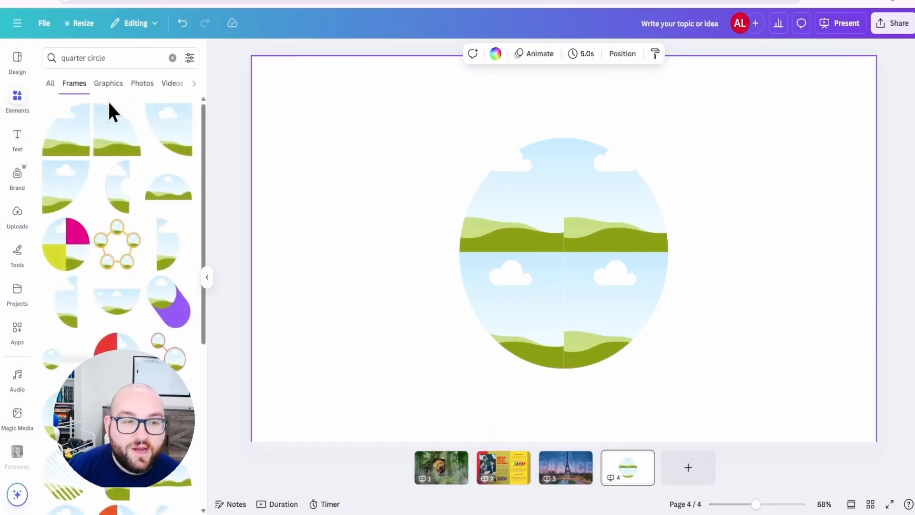
pyautogui.click(173, 59)
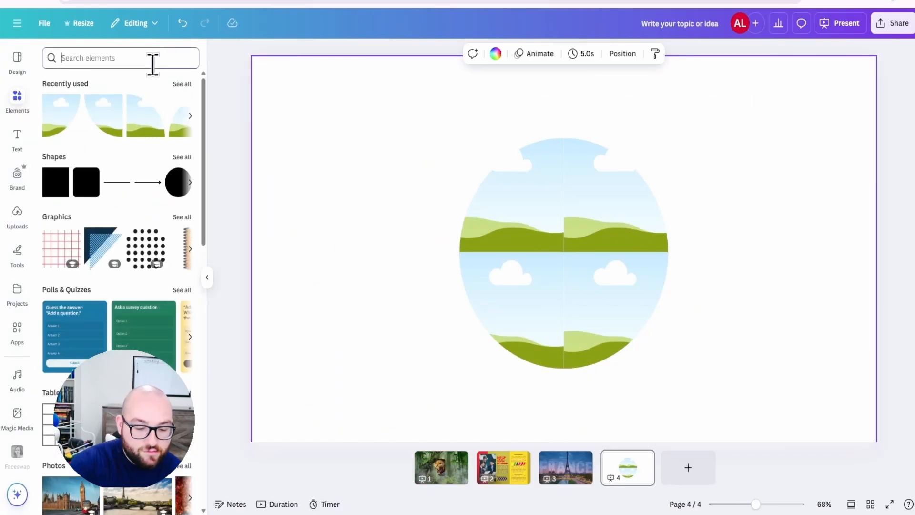
pyautogui.write('summer')
pyautogui.click(107, 104)
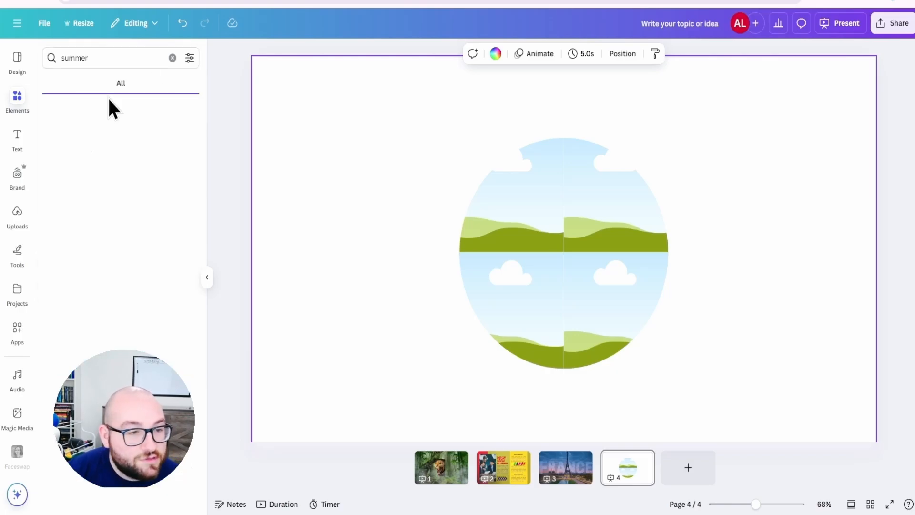
pyautogui.moveTo(56, 246); pyautogui.dragTo(496, 204)
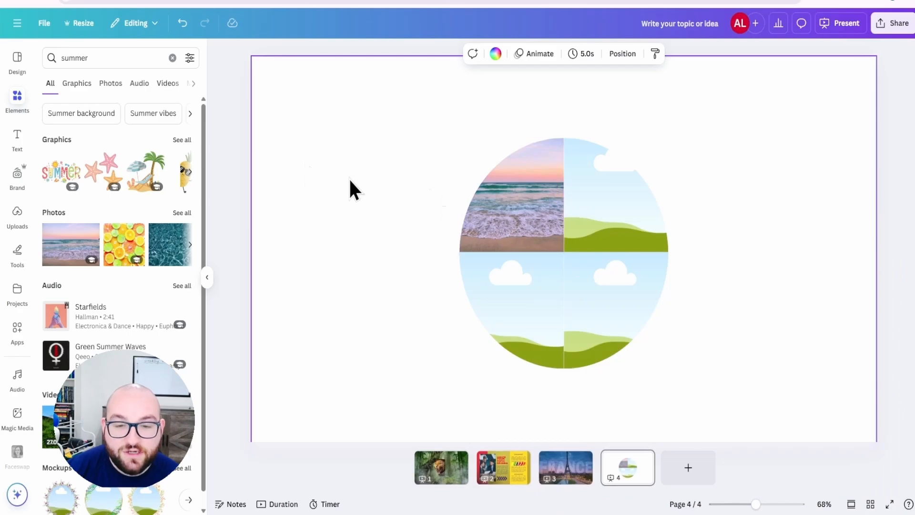
pyautogui.doubleClick(510, 196)
pyautogui.moveTo(437, 259); pyautogui.dragTo(415, 263)
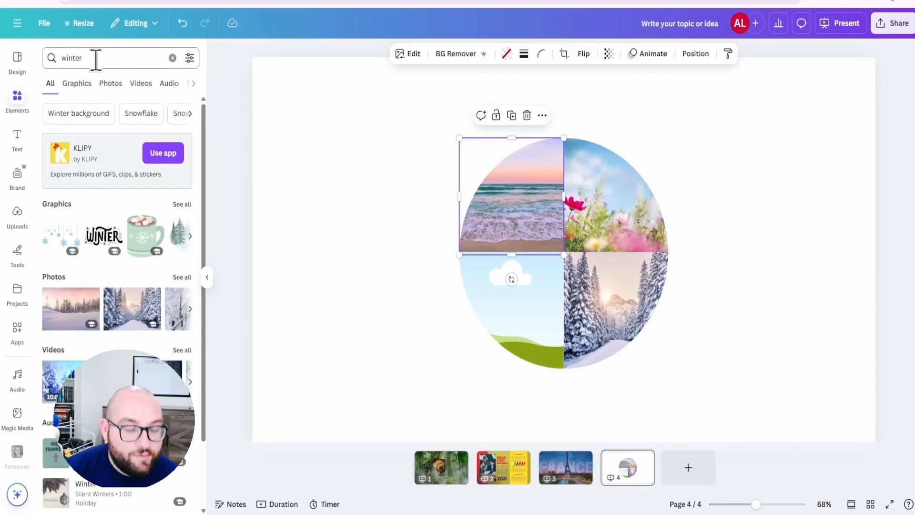
# Search the elements for fall and fill the circle's lower-left quarter with the autumn forest path photo.
pyautogui.write('fall')
pyautogui.press('Return')
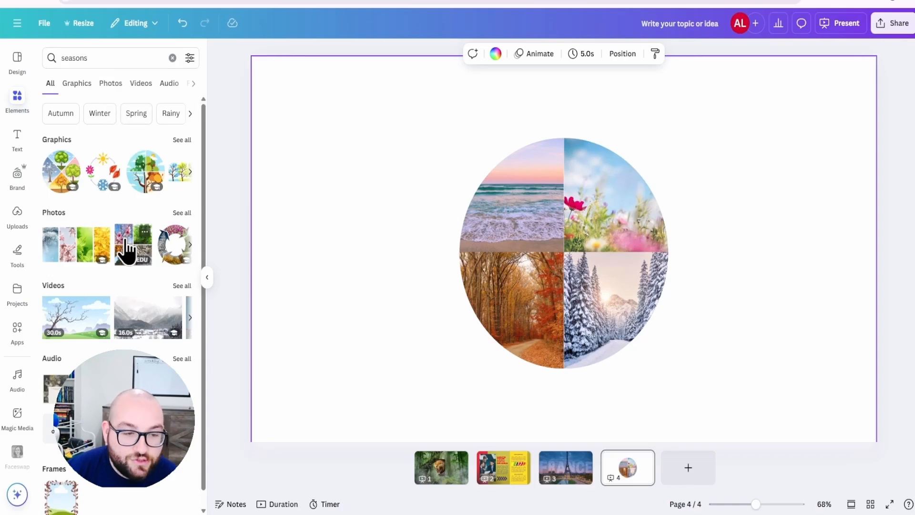
# Add the four-part seasons photo collage to the page and set it as the page background.
pyautogui.click(123, 251)
pyautogui.rightClick(528, 154)
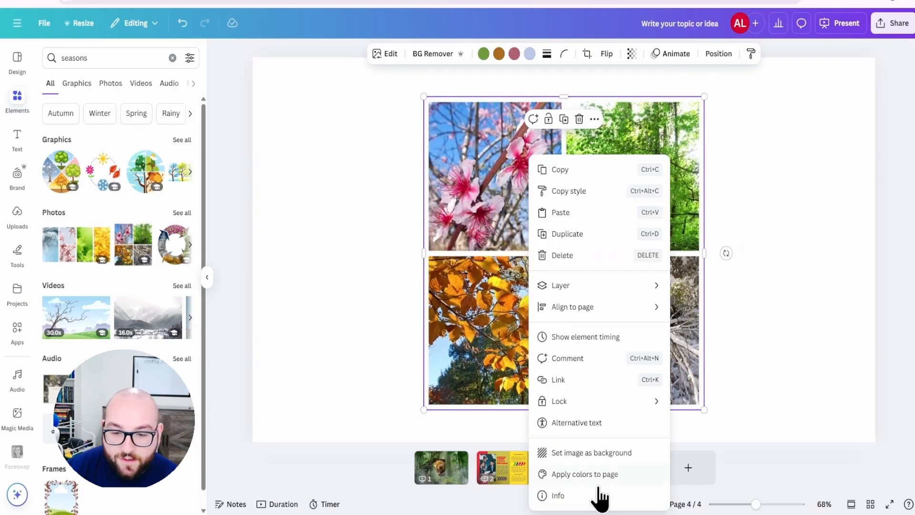
pyautogui.click(599, 453)
pyautogui.click(378, 157)
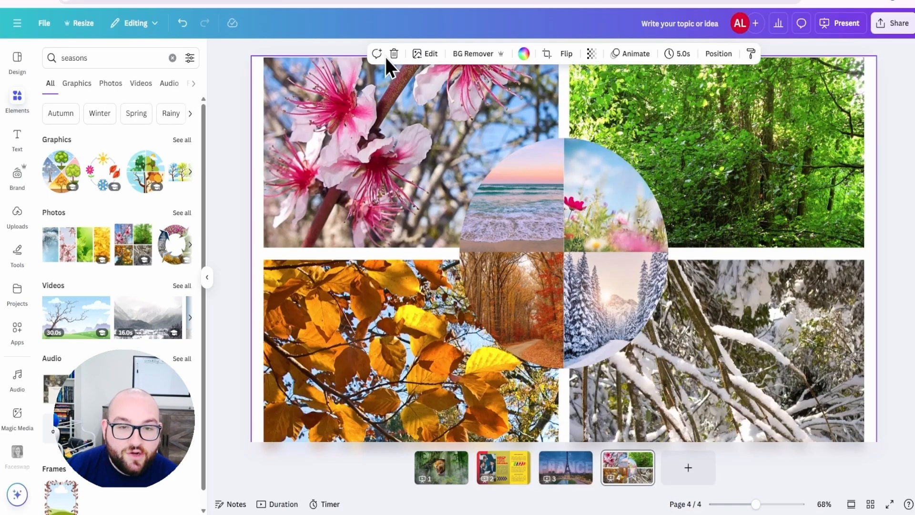
# Darken the seasons background image by strongly lowering its brightness.
pyautogui.click(422, 54)
pyautogui.click(96, 135)
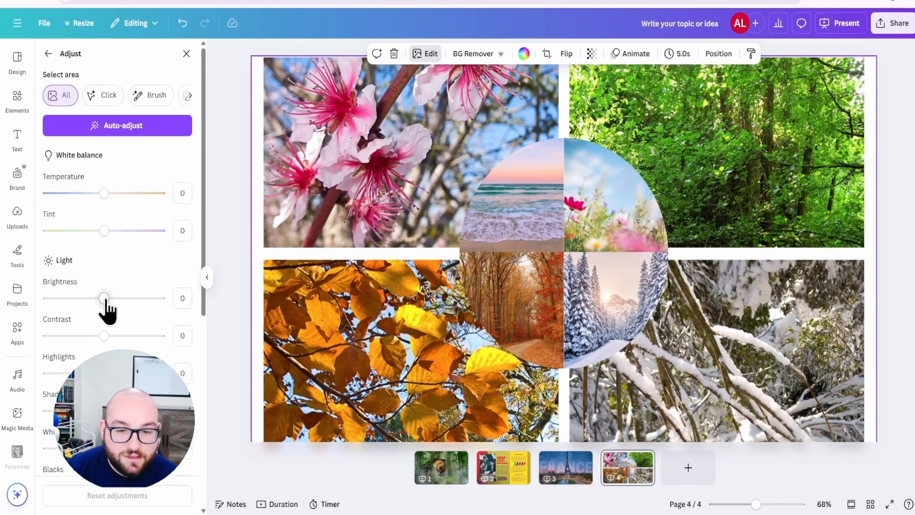
pyautogui.moveTo(103, 298); pyautogui.dragTo(52, 299)
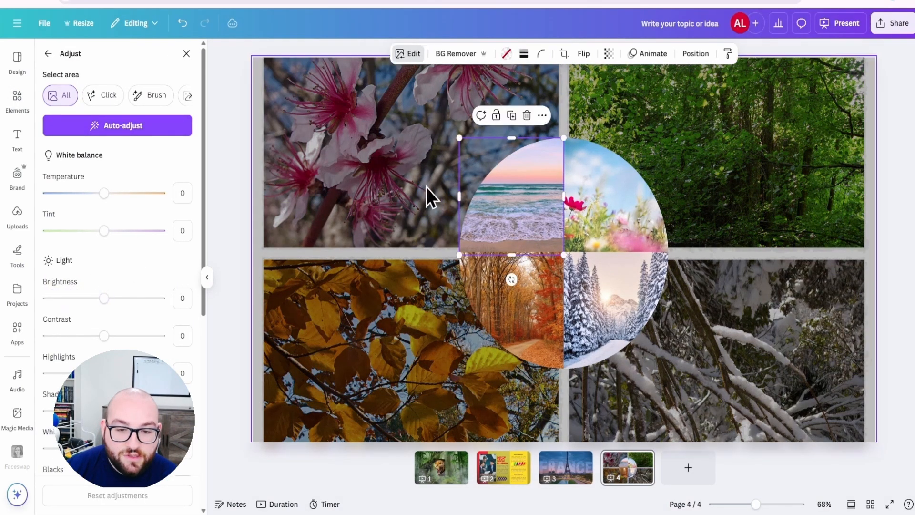
# Auto-adjust the colors of the beach, flower, autumn and winter photos in the circle's four quarters.
pyautogui.click(655, 296)
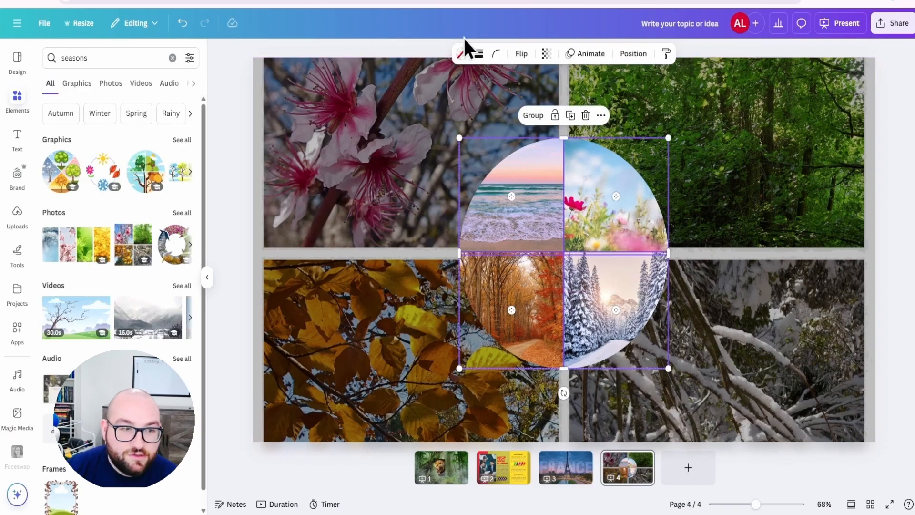
pyautogui.click(521, 196)
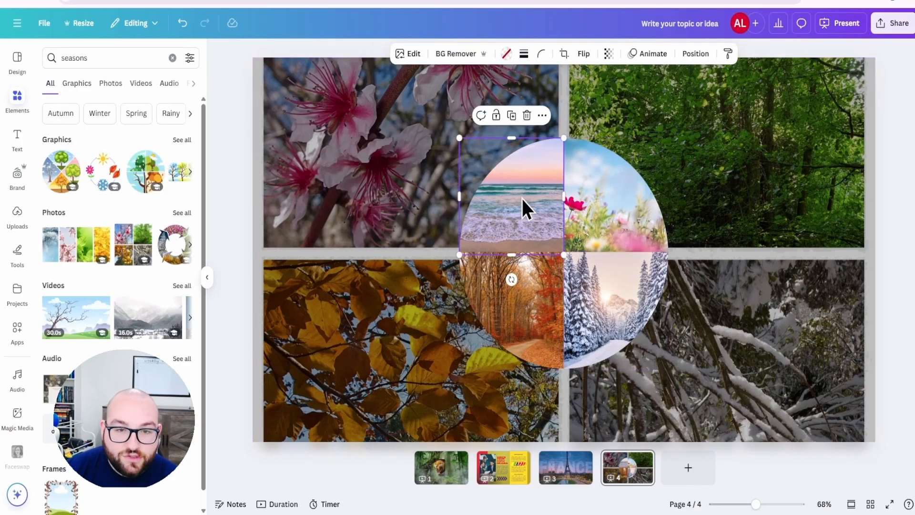
pyautogui.click(413, 54)
pyautogui.click(120, 134)
pyautogui.click(576, 202)
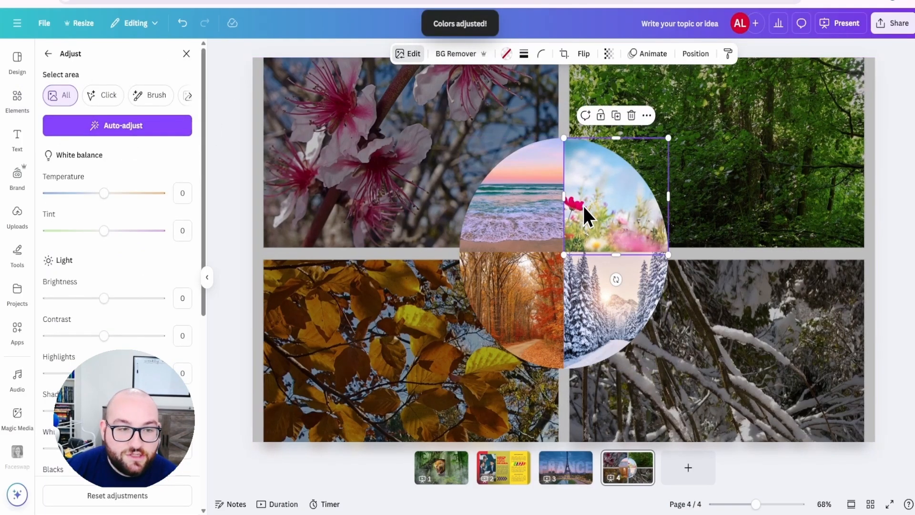
pyautogui.click(99, 124)
pyautogui.click(534, 299)
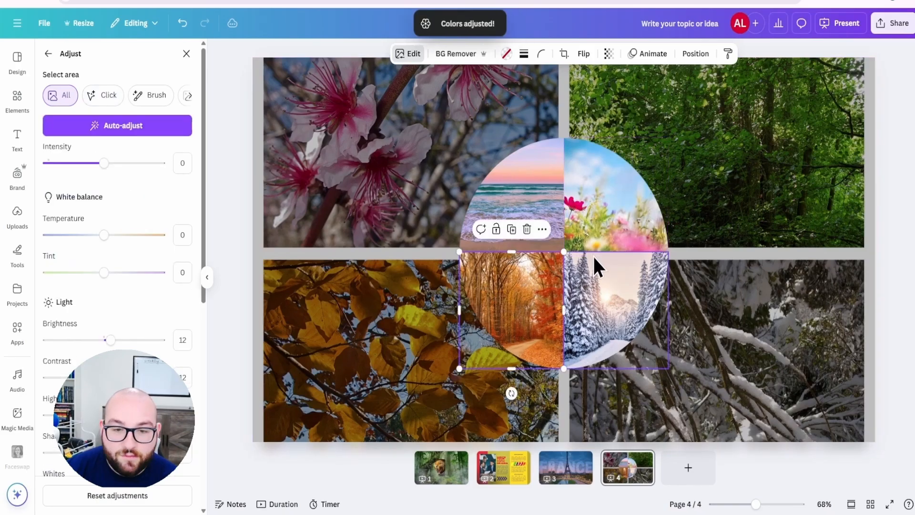
pyautogui.click(596, 274)
# Duplicate the seasons circle page four times.
pyautogui.click(314, 246)
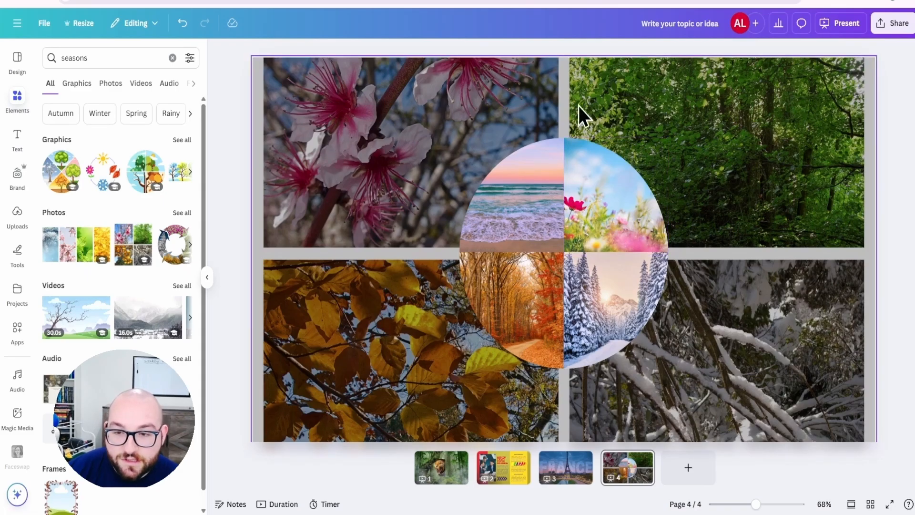
pyautogui.hotkey('ctrl', 'd')
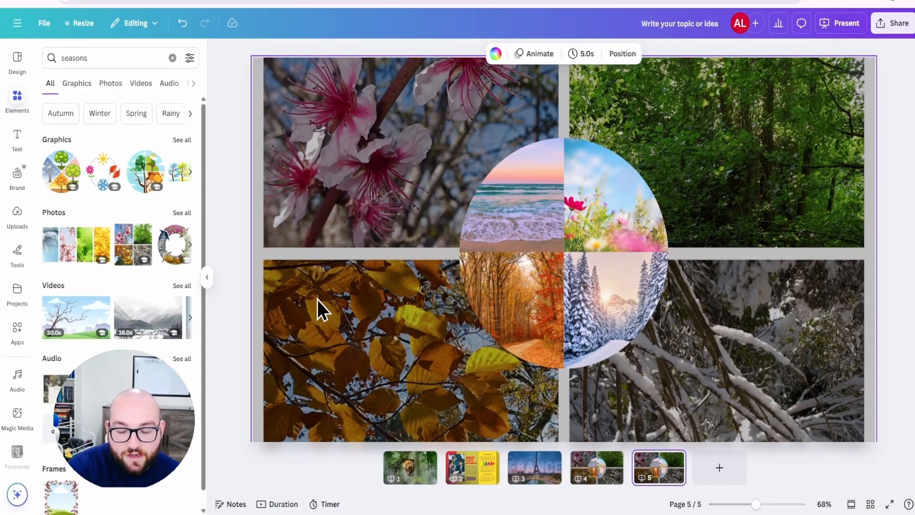
pyautogui.hotkey('ctrl', 'd')
pyautogui.hotkey('ctrl', 'd')
pyautogui.hotkey('ctrl', 'd')
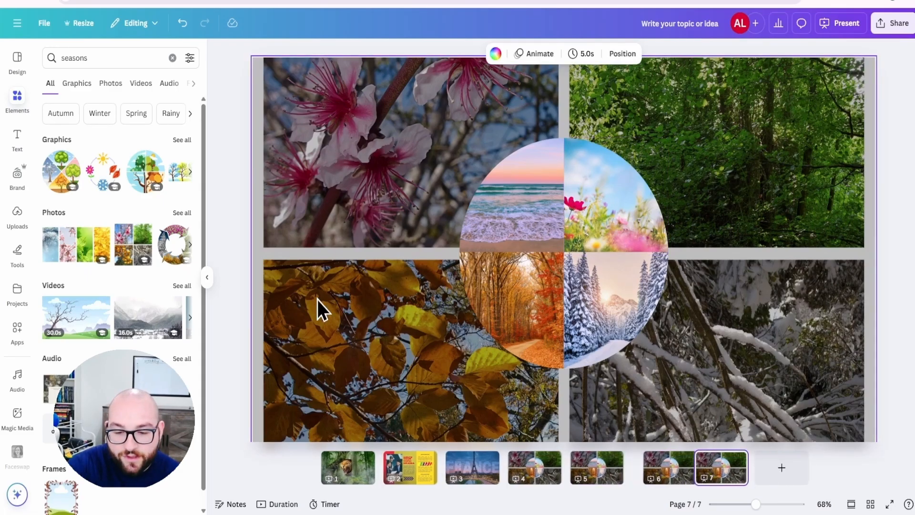
# On page 5, move the beach quarter slightly up and outward, away from the rest of the circle.
pyautogui.click(559, 472)
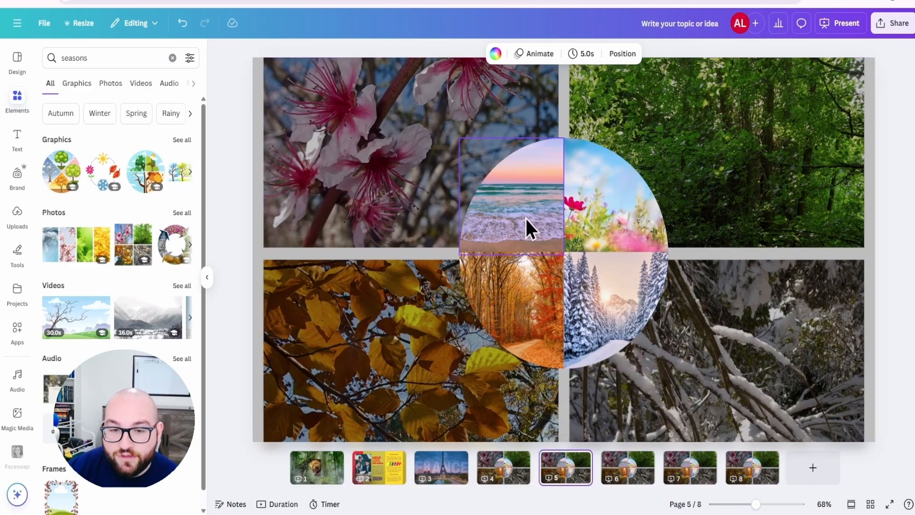
pyautogui.moveTo(529, 216); pyautogui.dragTo(514, 195)
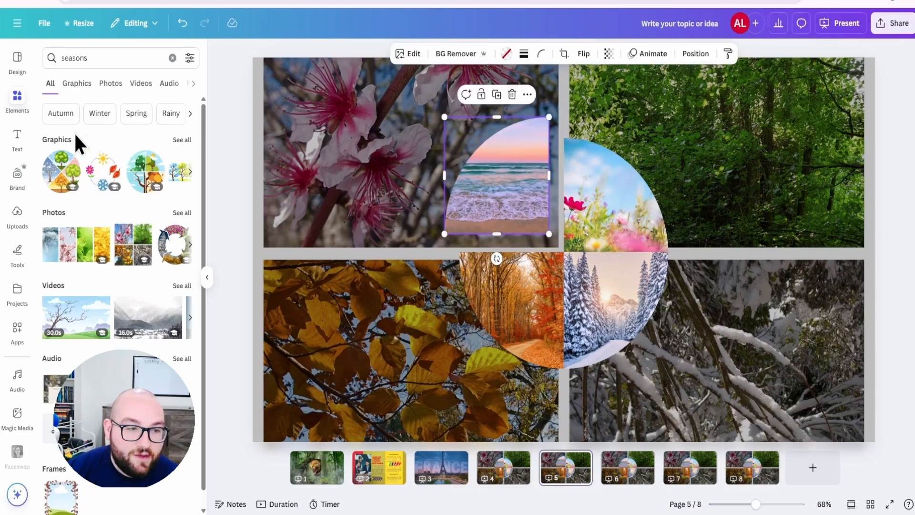
pyautogui.click(17, 139)
pyautogui.click(90, 61)
pyautogui.write('s')
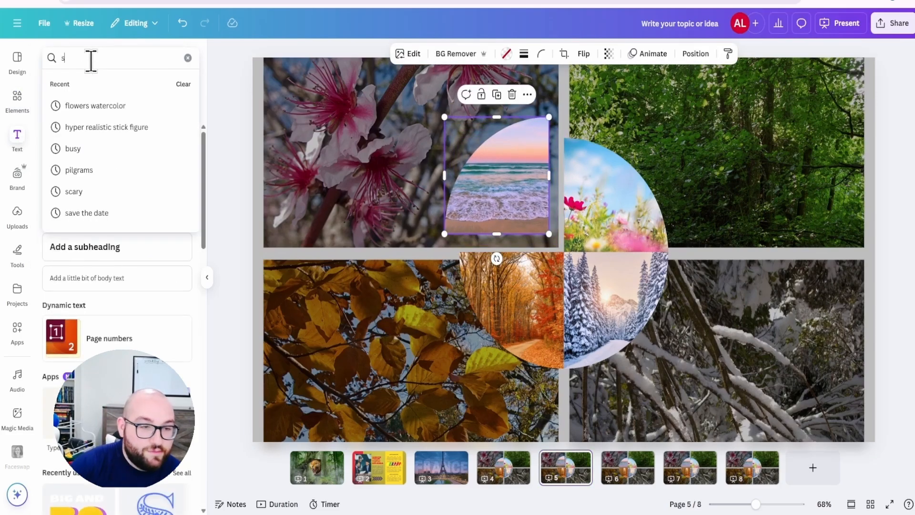
pyautogui.press('Escape')
# Add the title SUMMER to page 5 and place it, enlarged, on the blossom photo beside the beach quarter.
pyautogui.click(125, 91)
pyautogui.moveTo(499, 248); pyautogui.dragTo(397, 232)
pyautogui.write('s')
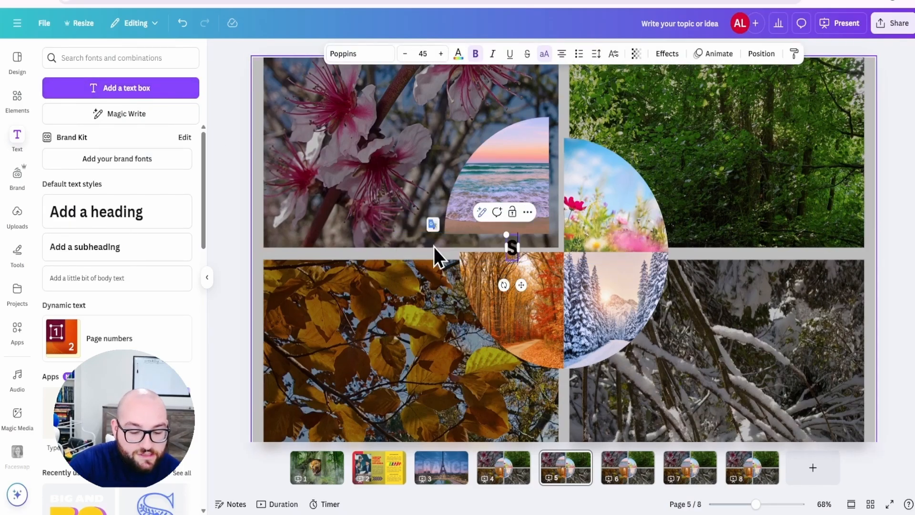
pyautogui.write('ummer')
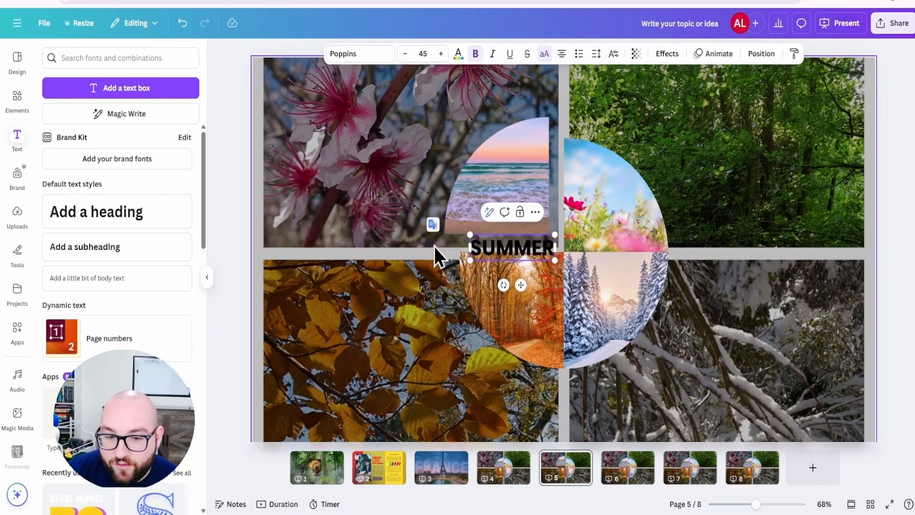
pyautogui.moveTo(470, 235); pyautogui.dragTo(327, 129)
# Color the SUMMER title orange from the photo colors, enlarge it to size 97.5 and shift it away from the beach quarter.
pyautogui.click(458, 54)
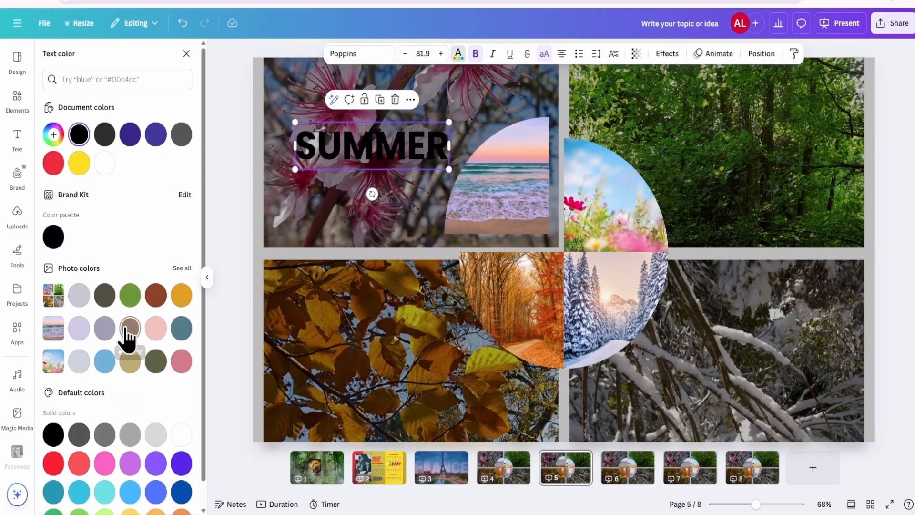
pyautogui.scroll(-1, 131, 337)
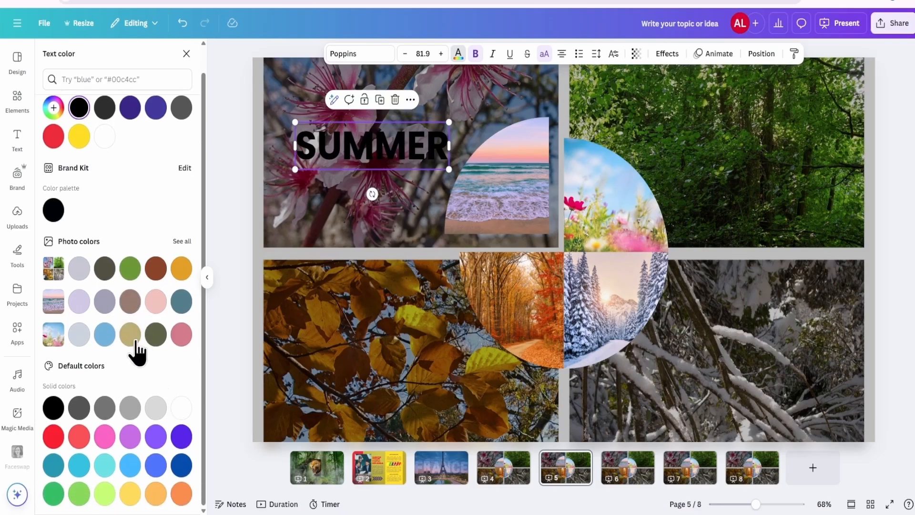
pyautogui.click(131, 337)
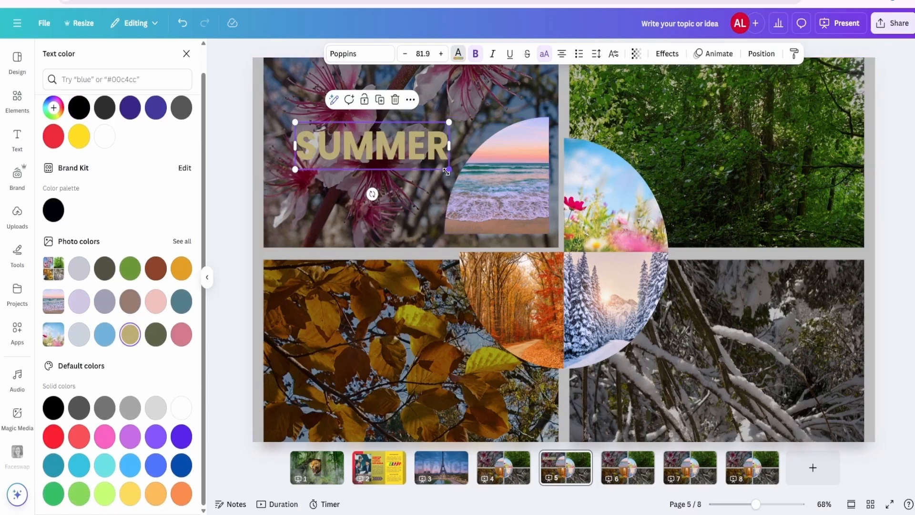
pyautogui.moveTo(448, 169); pyautogui.dragTo(478, 178)
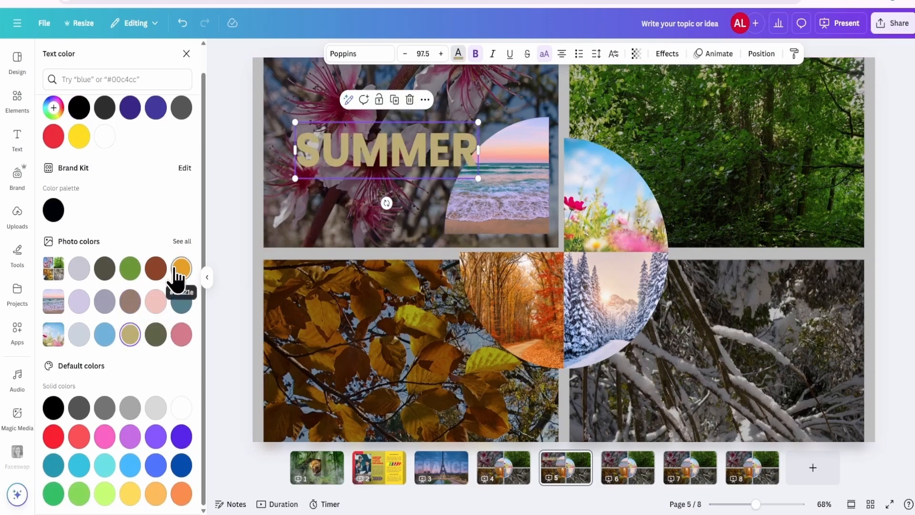
pyautogui.moveTo(413, 141); pyautogui.dragTo(393, 140)
# Give the SUMMER title a white Outline effect with thickness 67.
pyautogui.click(657, 56)
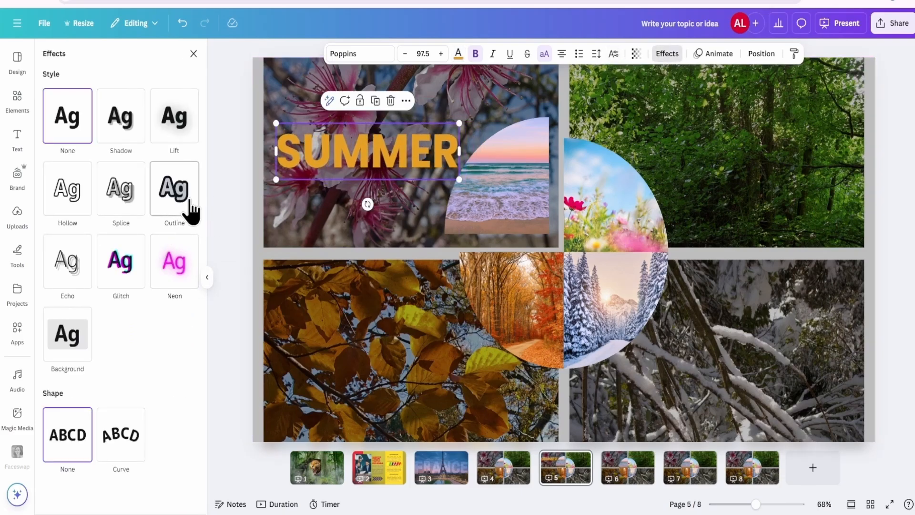
pyautogui.click(168, 209)
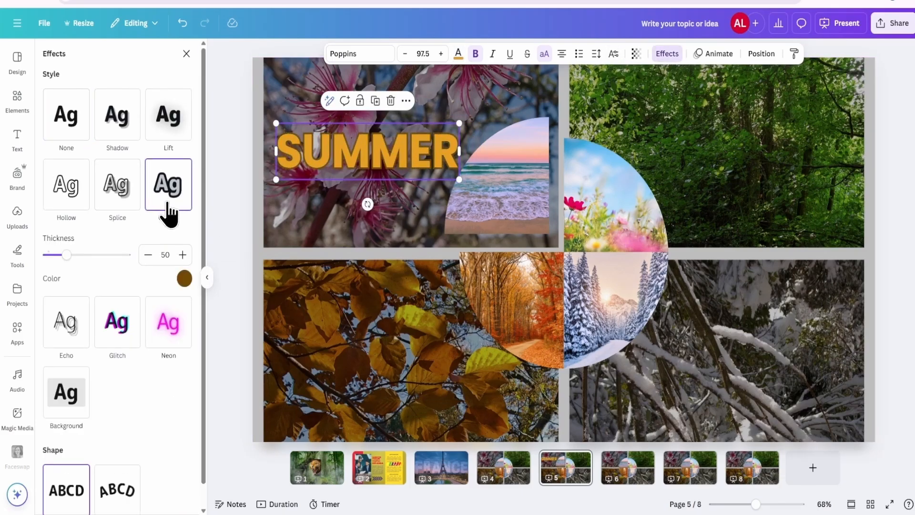
pyautogui.click(164, 272)
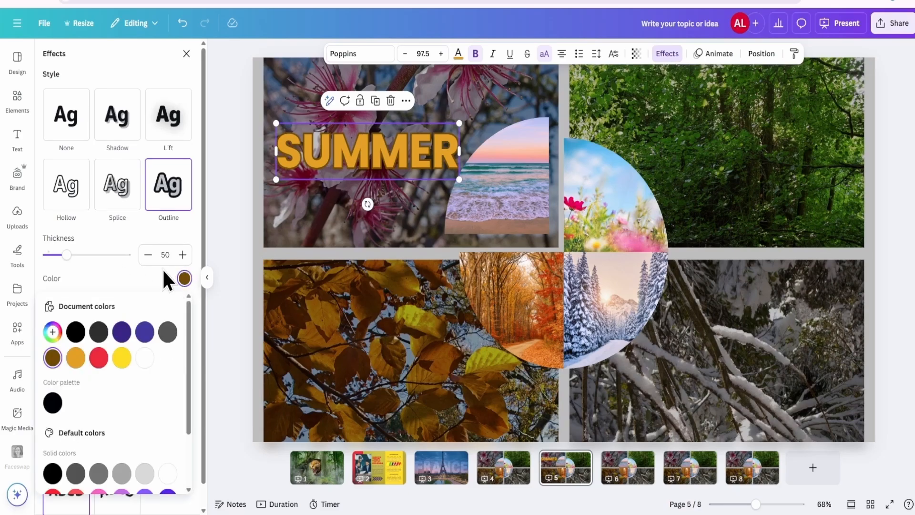
pyautogui.click(145, 359)
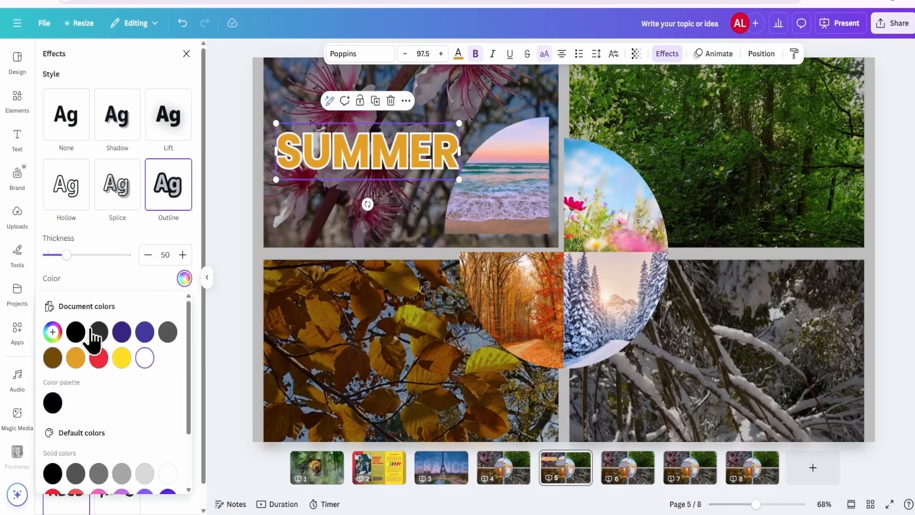
pyautogui.click(71, 272)
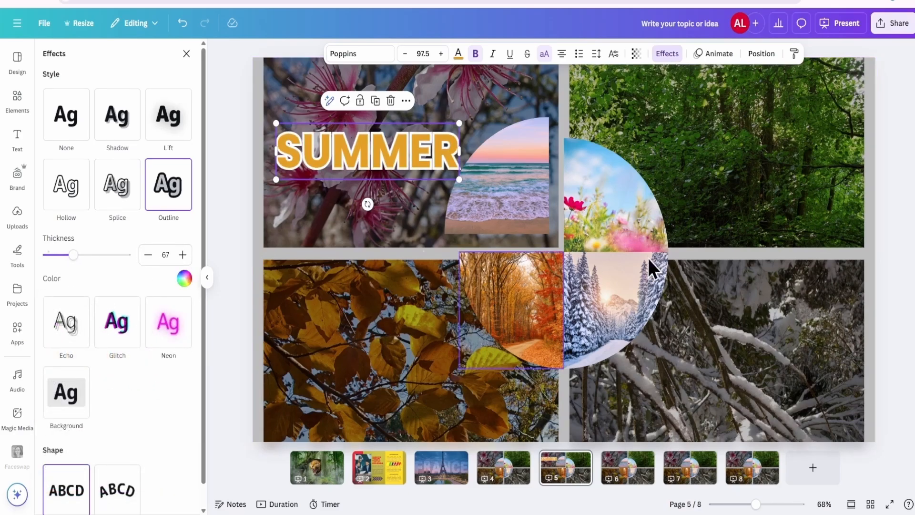
# Change the SUMMER title's font to Chewy and enlarge it to size 103.
pyautogui.click(352, 54)
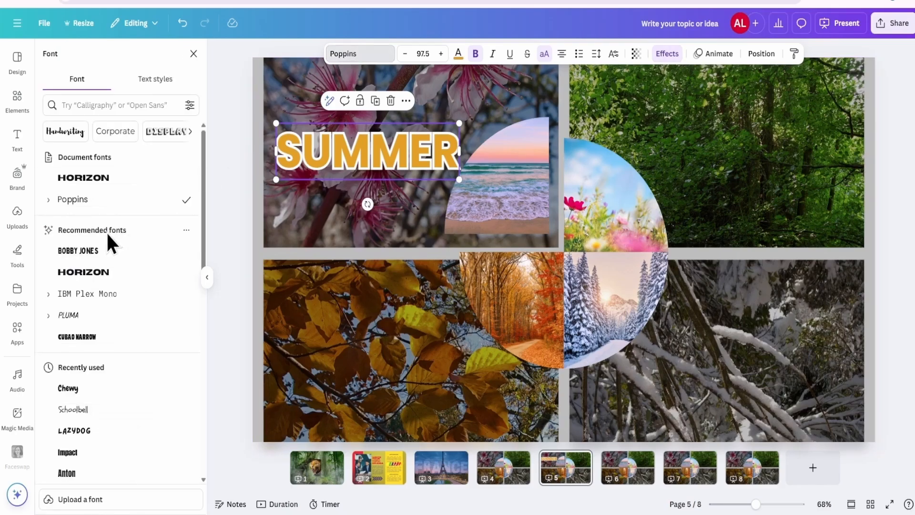
pyautogui.scroll(-3, 124, 219)
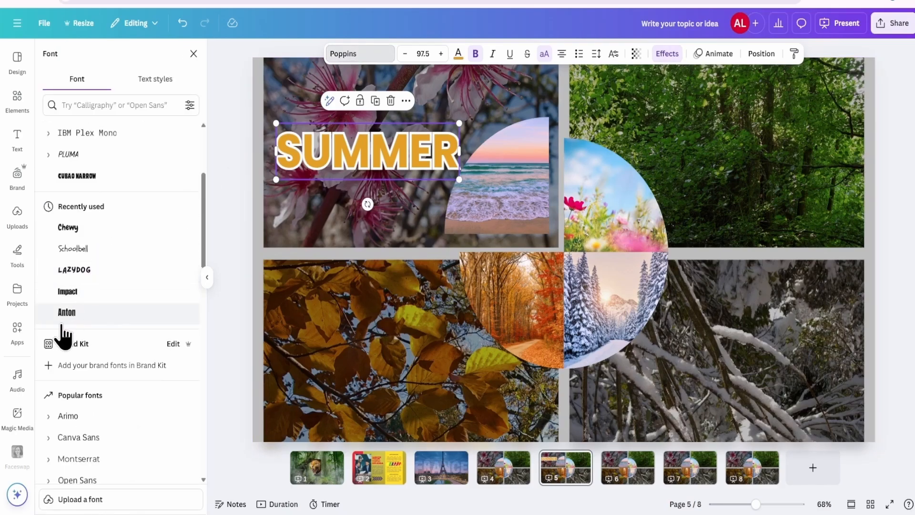
pyautogui.click(102, 228)
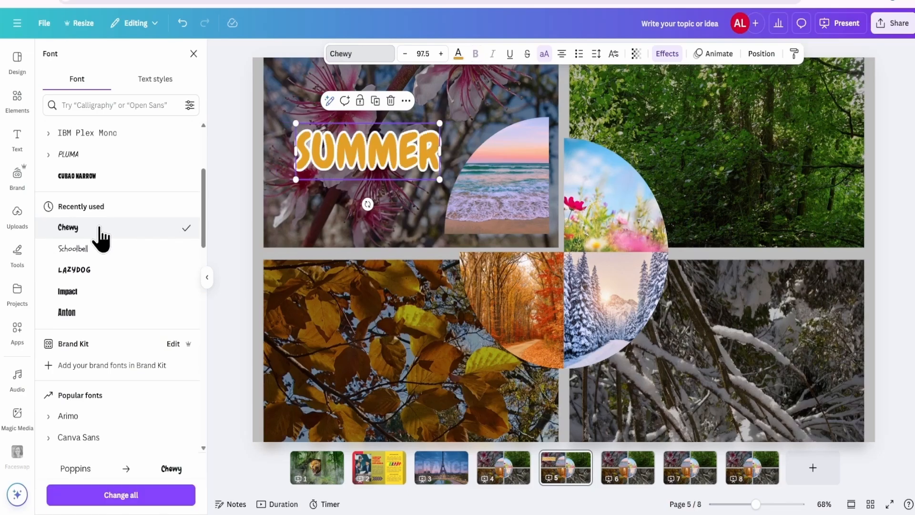
pyautogui.click(437, 273)
pyautogui.click(393, 175)
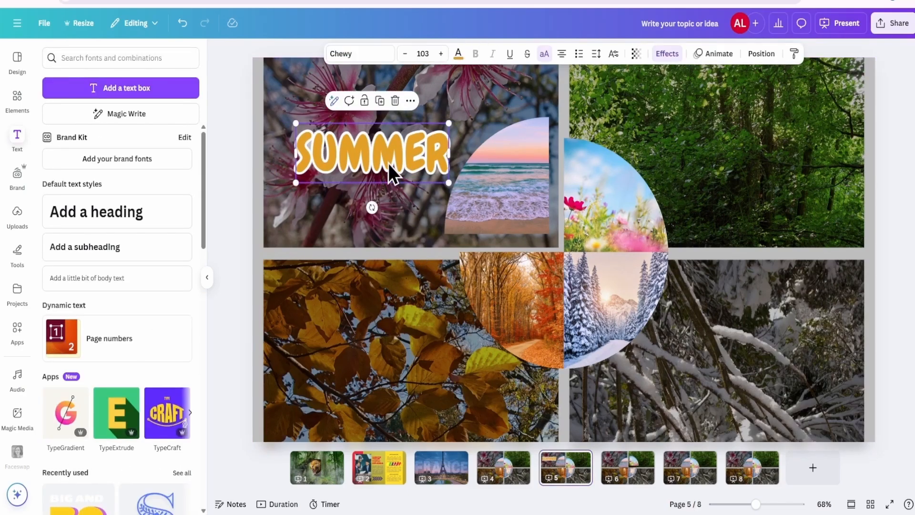
# Paste a copy of the SUMMER title on page 6, place it beside the flower quarter and change its text to SPRING.
pyautogui.scroll(-3, 721, 165)
pyautogui.hotkey('ctrl', 'v')
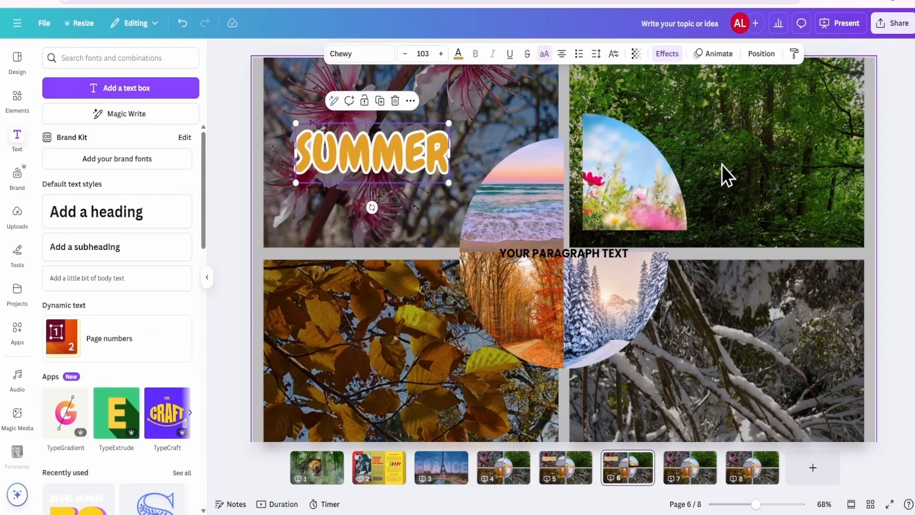
pyautogui.moveTo(406, 149); pyautogui.dragTo(798, 135)
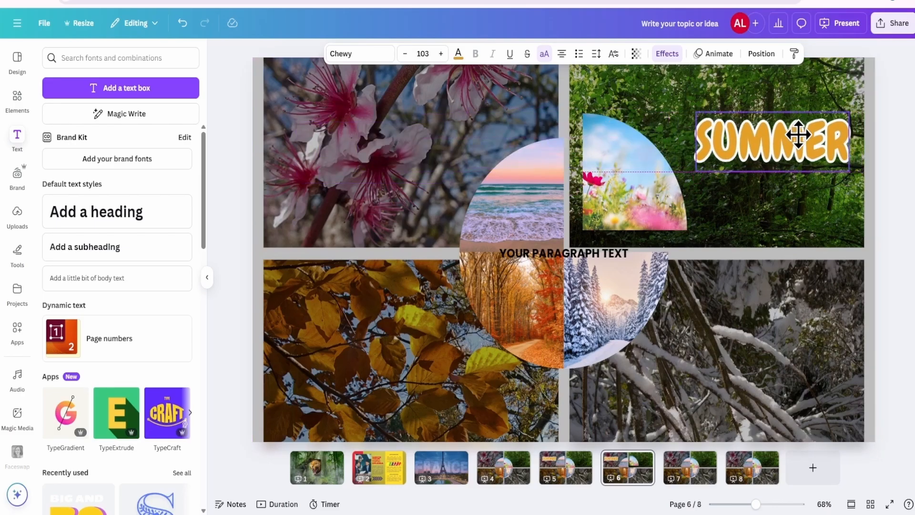
pyautogui.doubleClick(772, 143)
pyautogui.hotkey('ctrl', 'c')
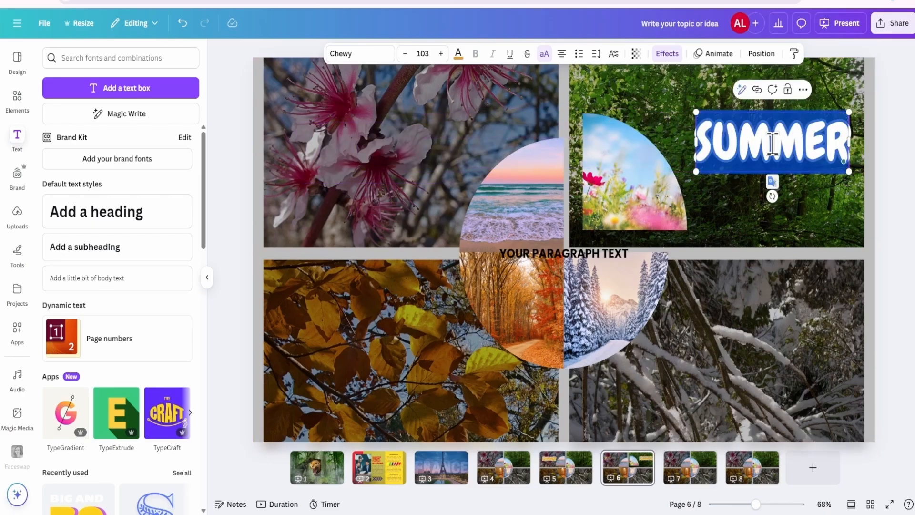
pyautogui.write('SPRING')
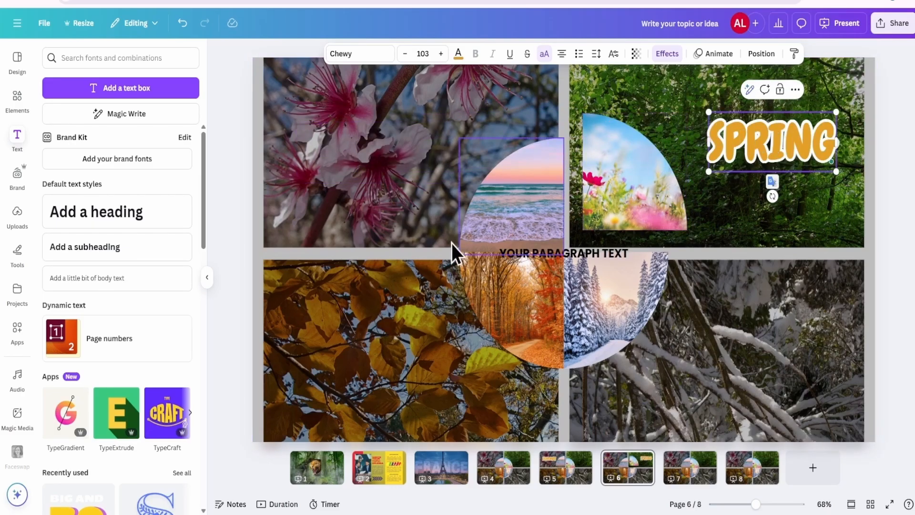
# On page 7, move the autumn quarter down and outward, away from the rest of the circle.
pyautogui.click(670, 474)
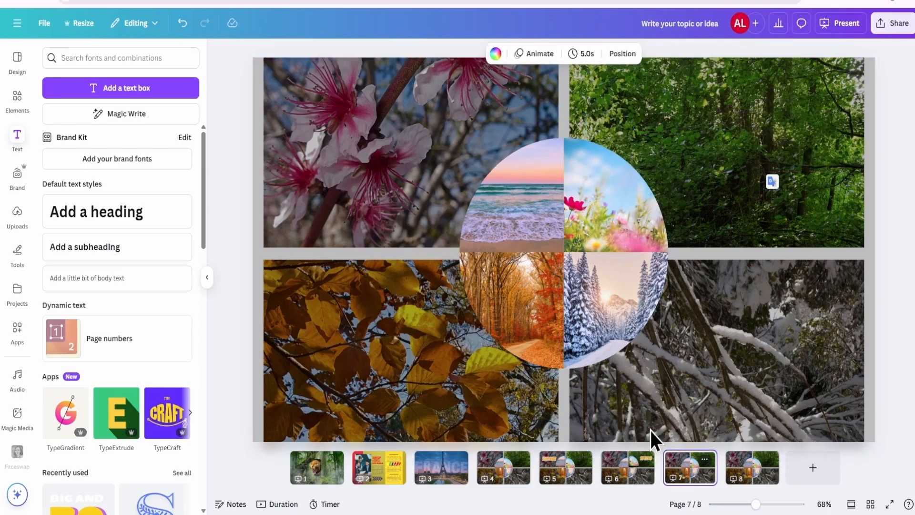
pyautogui.click(494, 315)
pyautogui.moveTo(494, 314); pyautogui.dragTo(474, 333)
# Paste the title on page 7, change its text to FALL, and place it beside the autumn quarter at size 132.
pyautogui.hotkey('ctrl', 'v')
pyautogui.doubleClick(393, 139)
pyautogui.write('FALL')
pyautogui.click(313, 178)
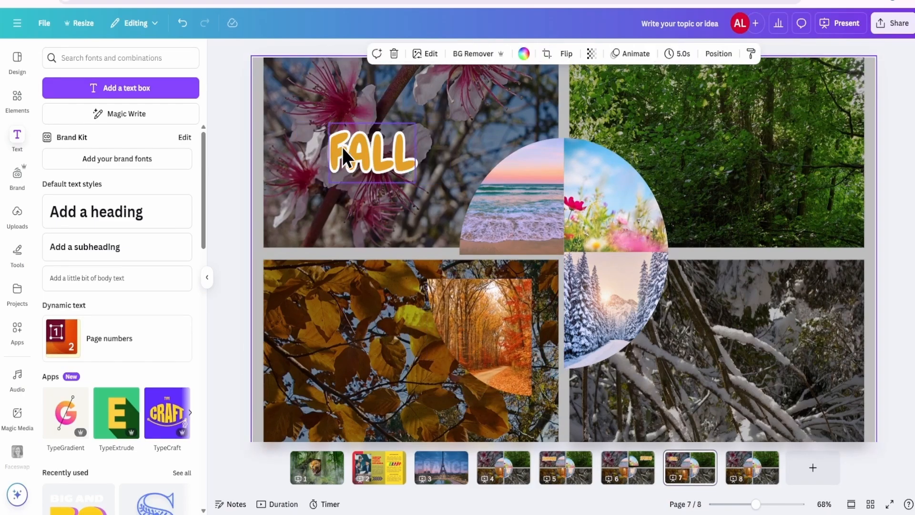
pyautogui.moveTo(345, 157); pyautogui.dragTo(356, 367)
pyautogui.moveTo(411, 406); pyautogui.dragTo(437, 415)
pyautogui.moveTo(346, 357); pyautogui.dragTo(339, 350)
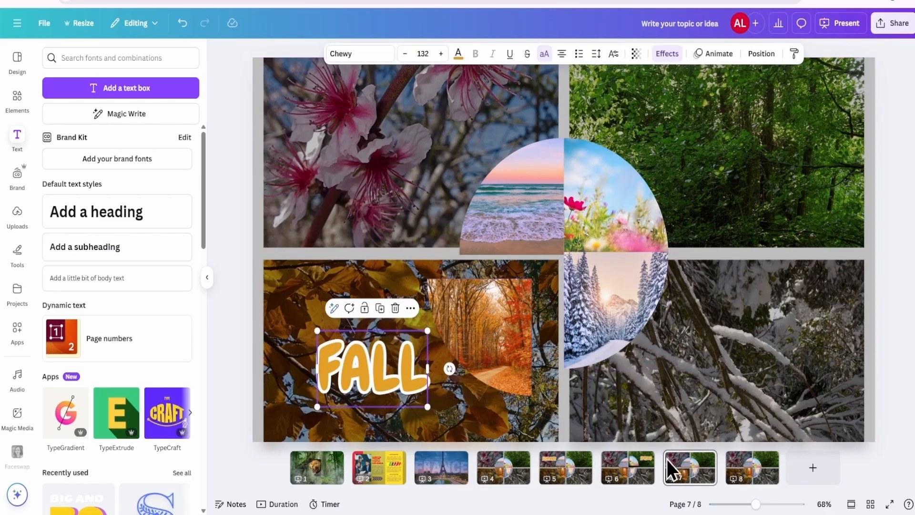
# On page 8, add a copy of the title reading WINTER over the snowy branches and move the winter quarter slightly down and outward.
pyautogui.click(749, 483)
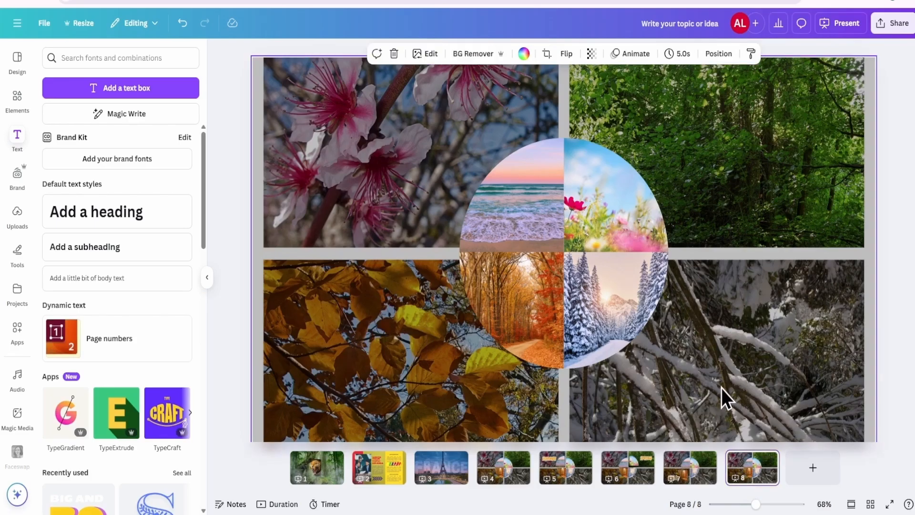
pyautogui.moveTo(443, 179); pyautogui.dragTo(832, 394)
pyautogui.doubleClick(762, 367)
pyautogui.write('WINTER')
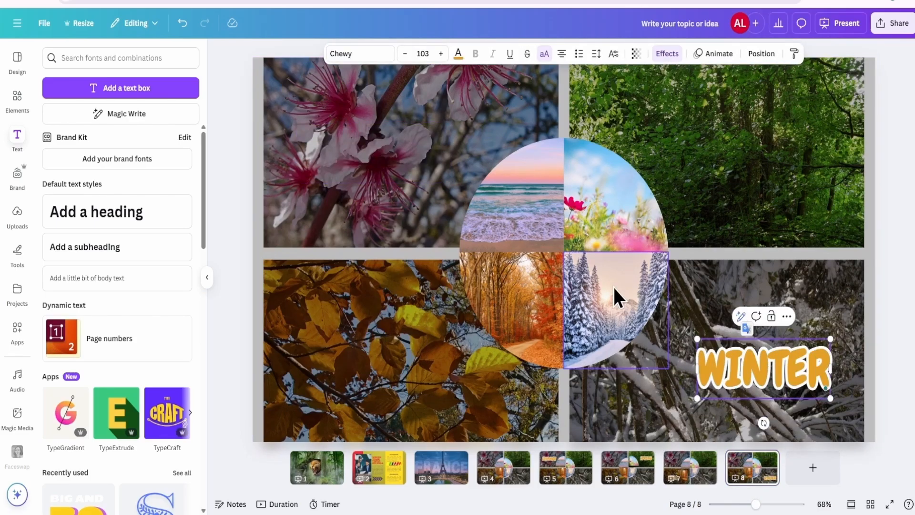
pyautogui.moveTo(615, 298); pyautogui.dragTo(628, 316)
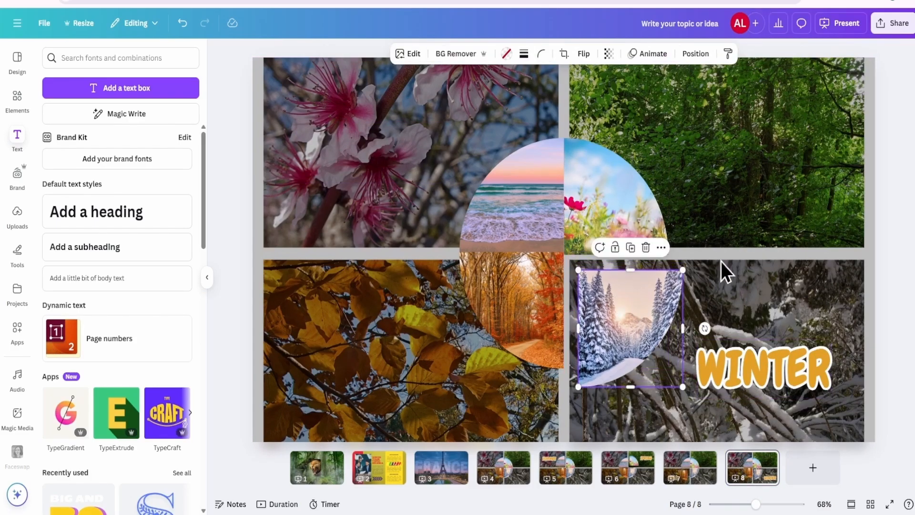
pyautogui.click(911, 275)
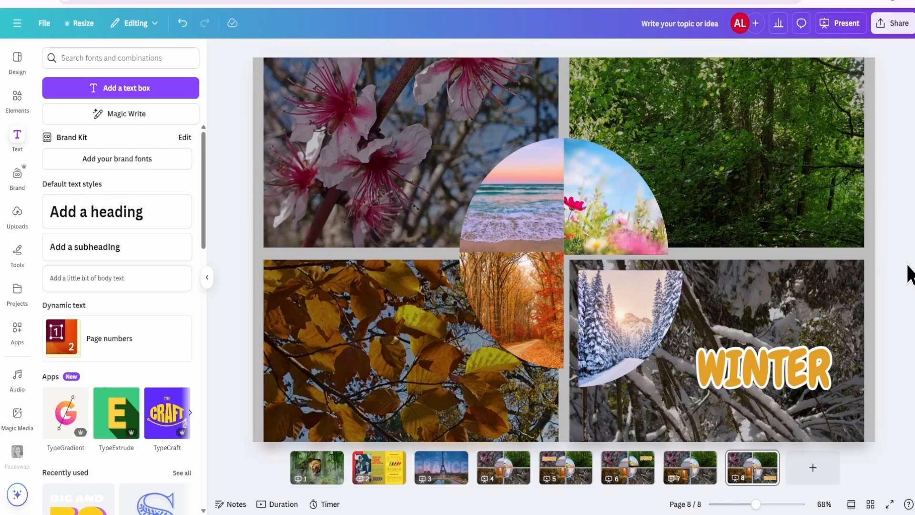
# Add a Match & Move transition of 0.5 seconds between pages 4 and 5.
pyautogui.click(492, 482)
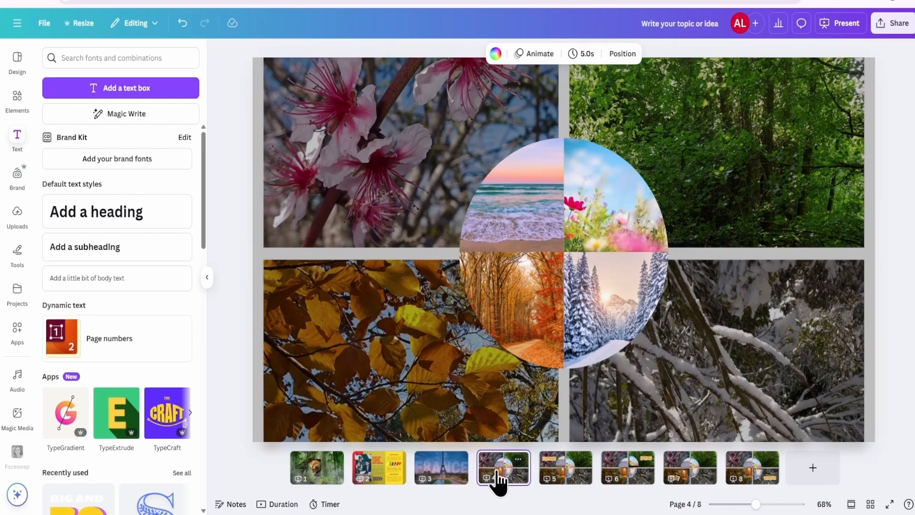
pyautogui.click(535, 480)
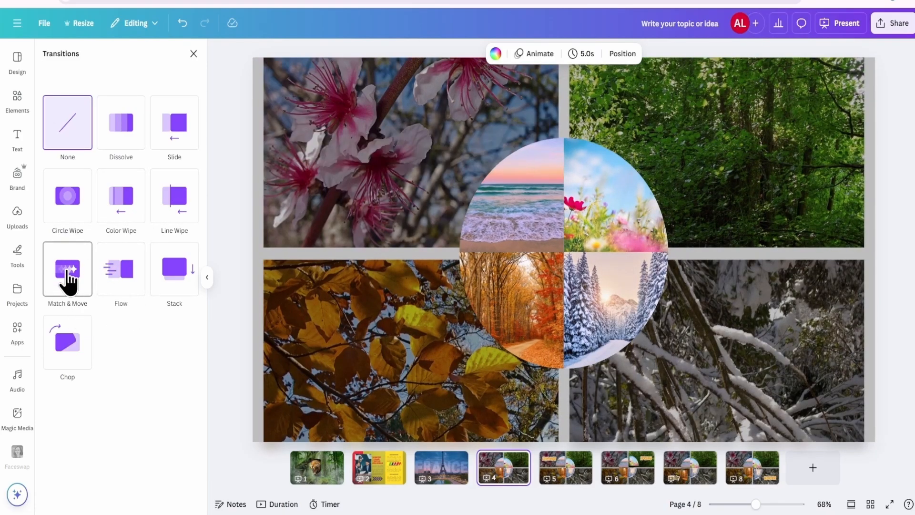
pyautogui.click(69, 281)
pyautogui.moveTo(67, 342)
pyautogui.mouseDown()
pyautogui.moveTo(171, 351)
pyautogui.moveTo(75, 348)
pyautogui.mouseUp()
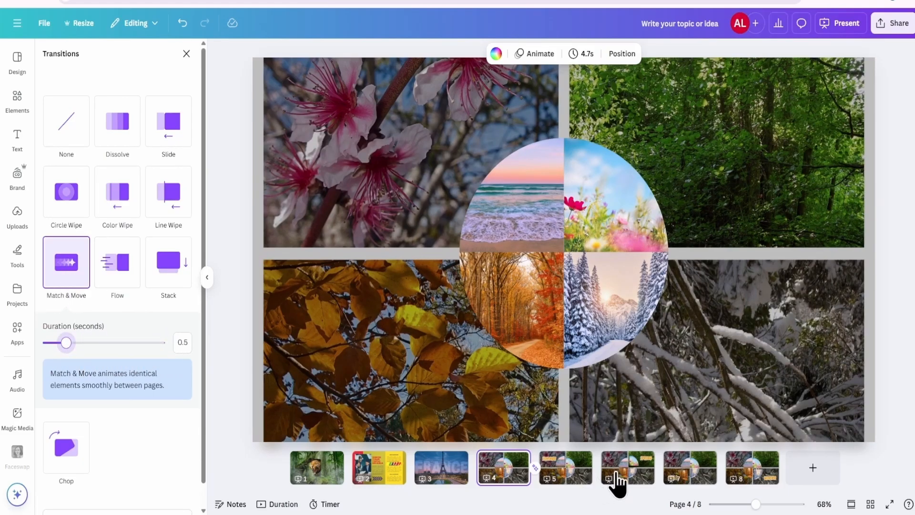
# Add Match & Move transitions between pages 5 and 6, 6 and 7, and 7 and 8.
pyautogui.click(597, 470)
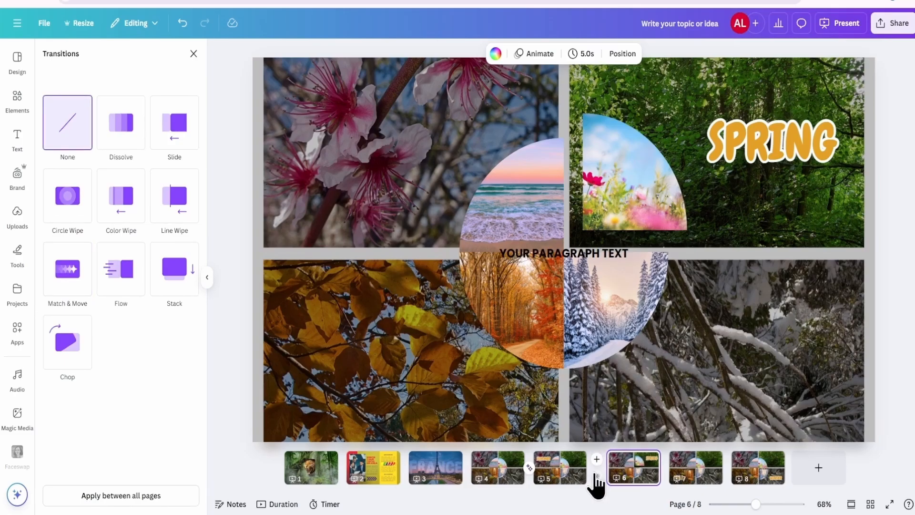
pyautogui.click(72, 265)
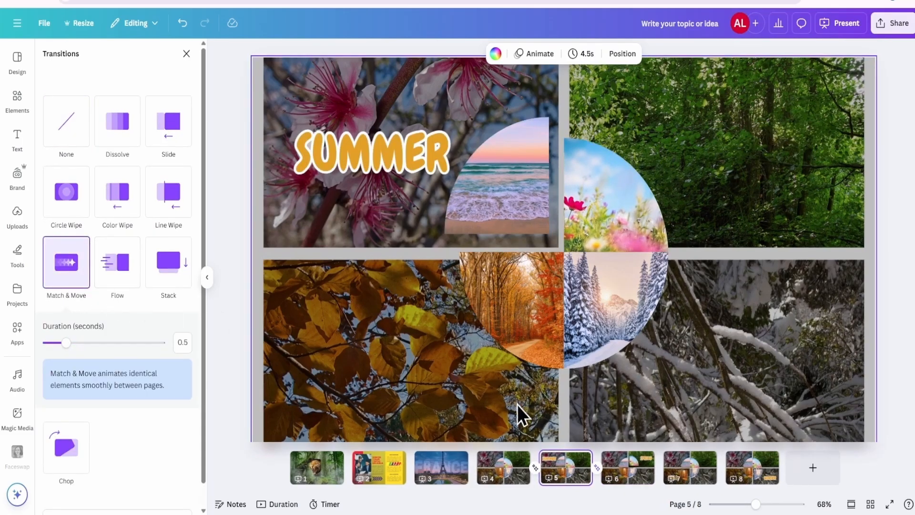
pyautogui.click(625, 472)
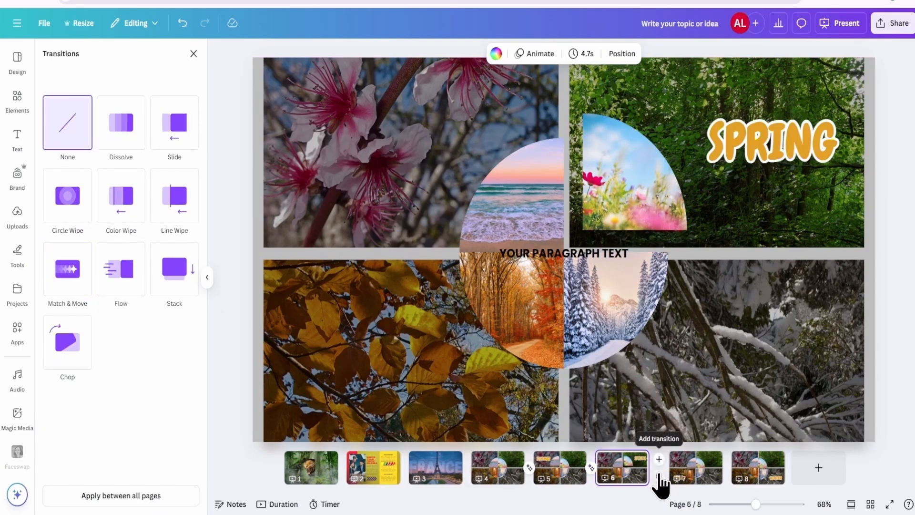
pyautogui.click(67, 270)
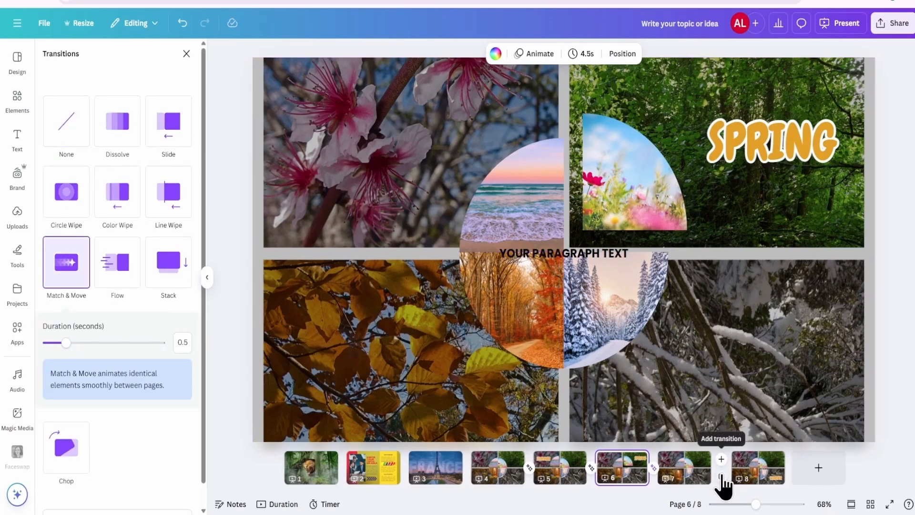
pyautogui.click(721, 477)
pyautogui.click(73, 277)
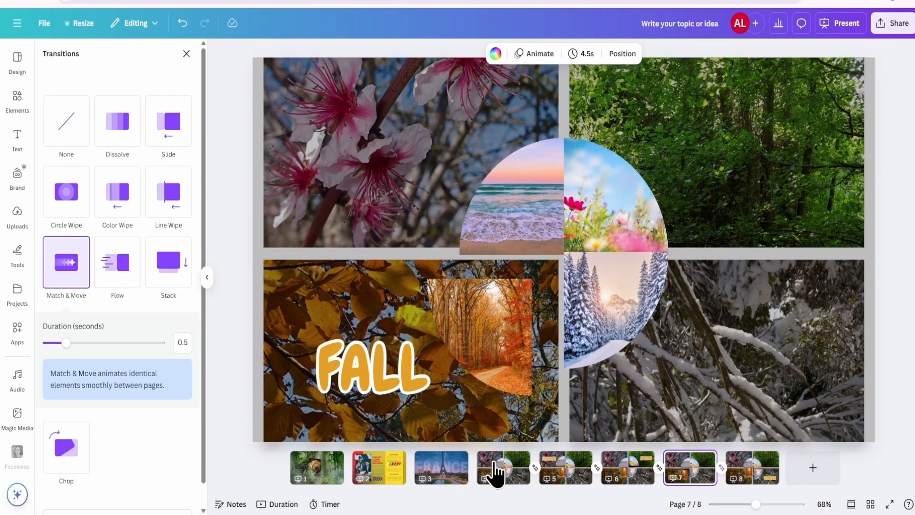
# Present the design full screen from page 4 to page 8, step back to page 6 to check the transitions, and exit.
pyautogui.click(842, 23)
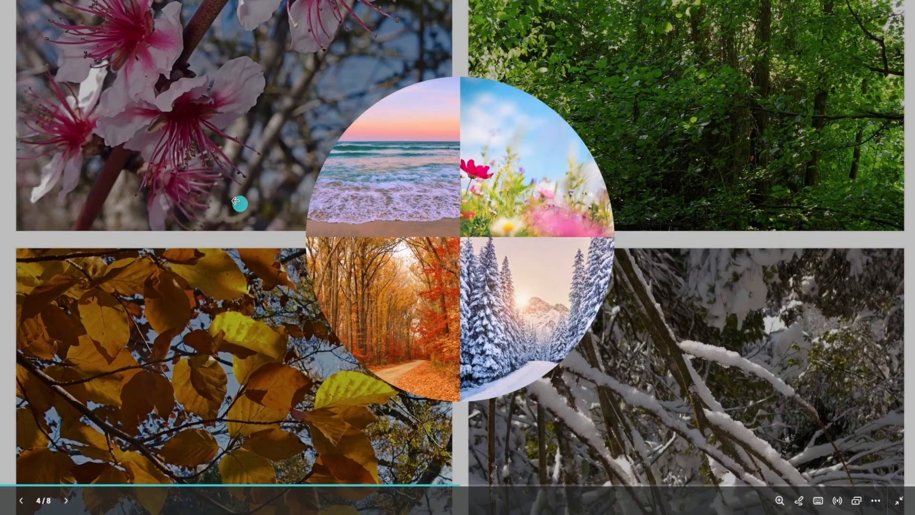
pyautogui.click(66, 503)
pyautogui.click(66, 503)
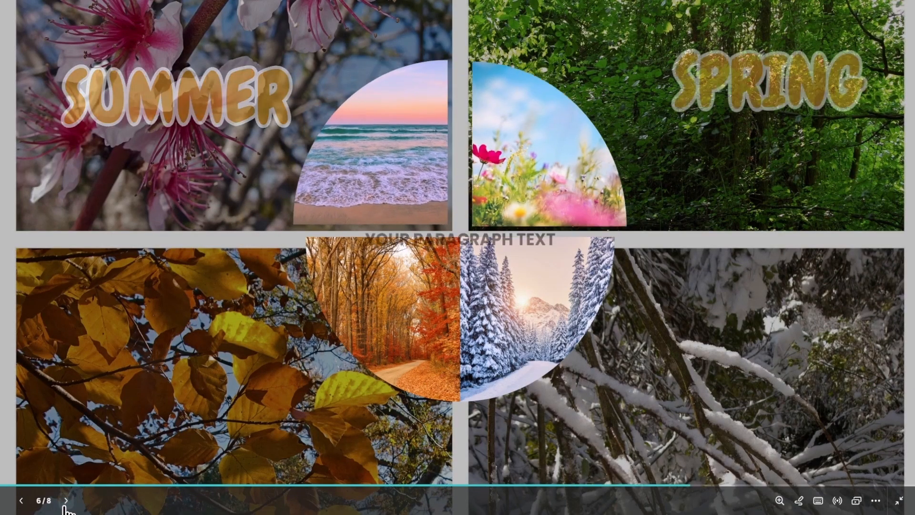
pyautogui.click(65, 503)
pyautogui.press('Right')
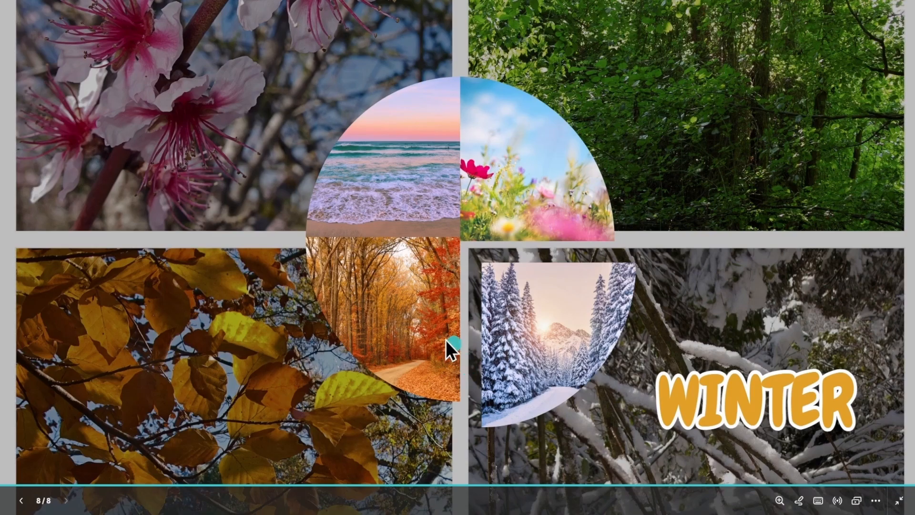
pyautogui.click(21, 501)
pyautogui.click(20, 500)
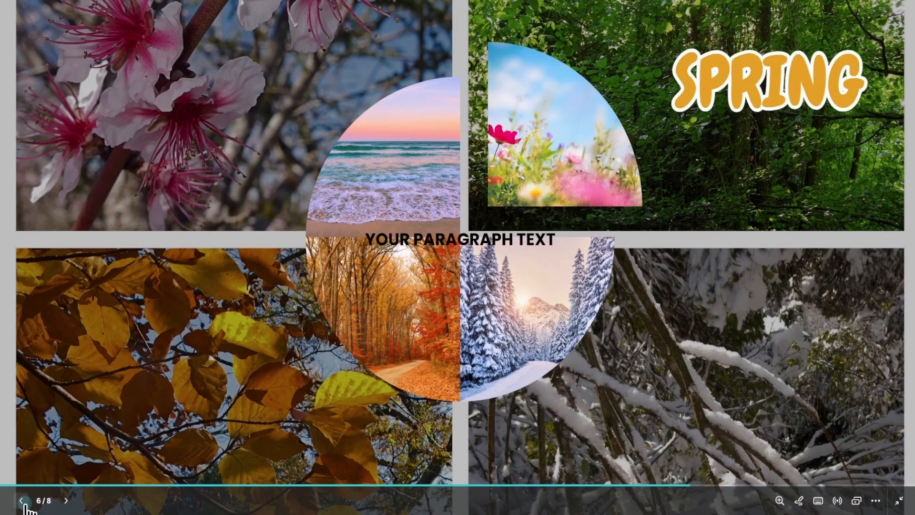
pyautogui.press('Escape')
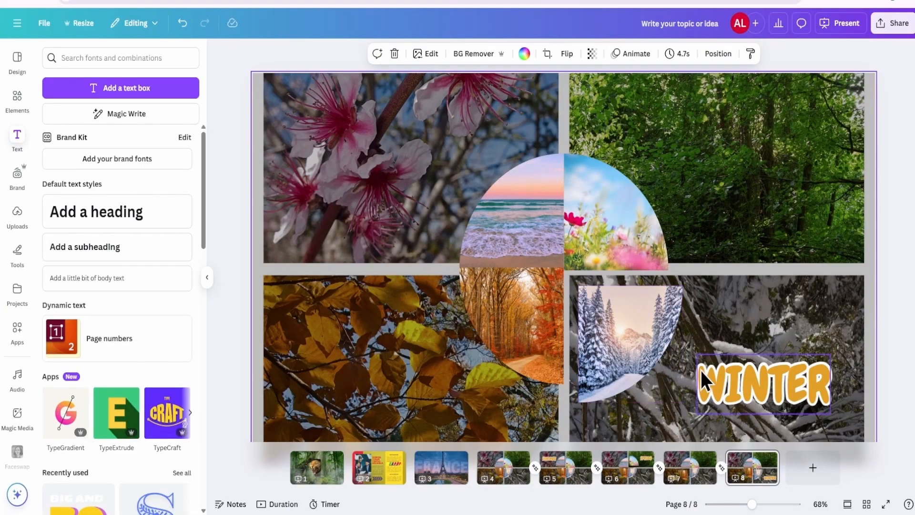
# Show the element timing of the winter quarter on page 8 and trim its start so it lasts 4.7 seconds.
pyautogui.click(721, 469)
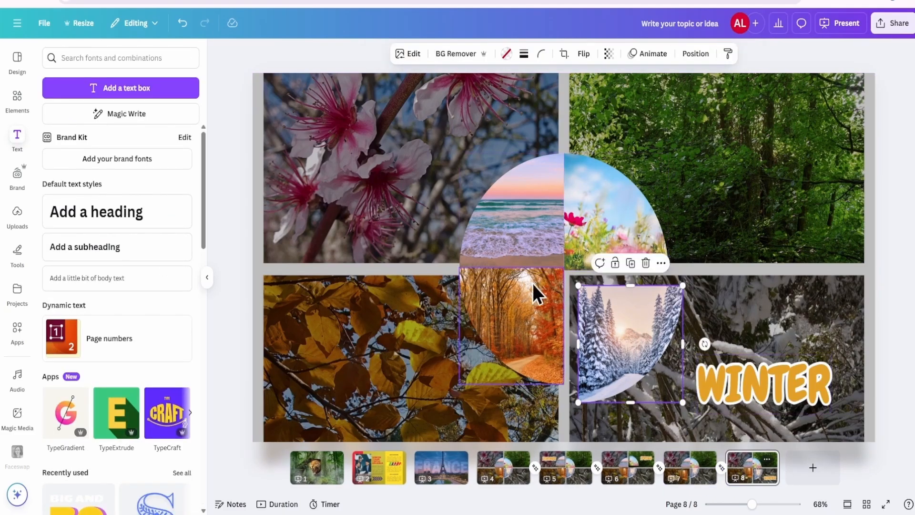
pyautogui.rightClick(630, 341)
pyautogui.click(685, 333)
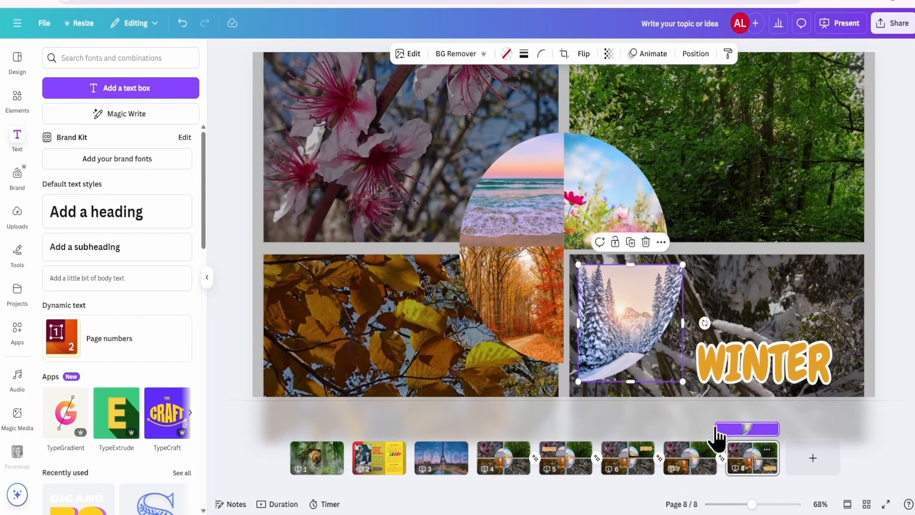
pyautogui.moveTo(775, 427)
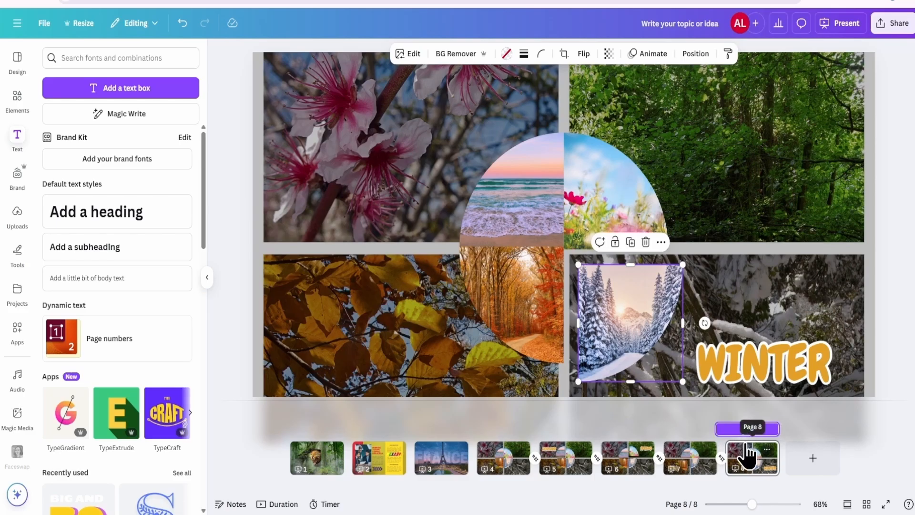
pyautogui.moveTo(718, 425); pyautogui.dragTo(727, 427)
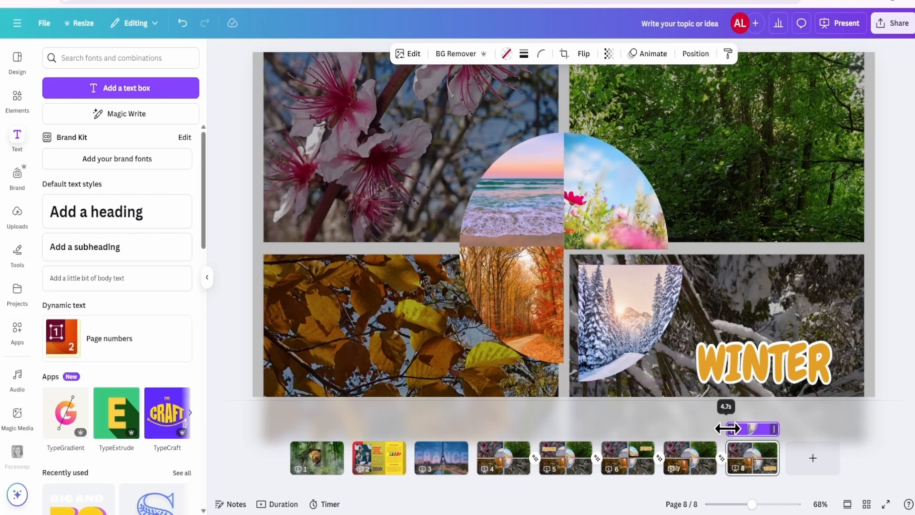